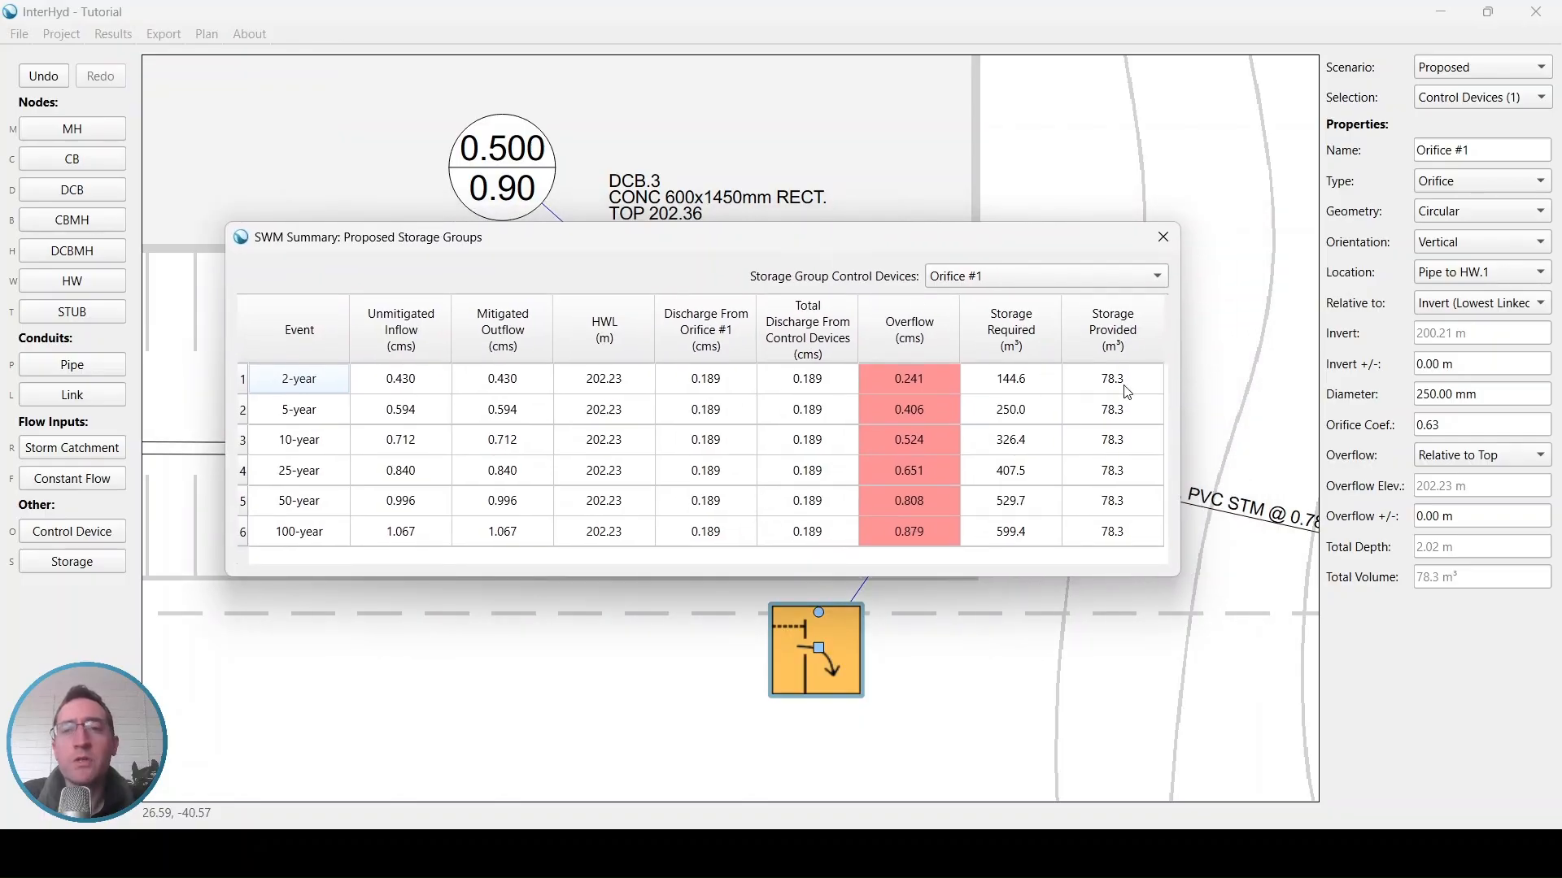
Review storage required, HWL and overflow values per storm event in the proposed storage groups summary, then close it
{"action": "left_click", "coordinate": [1035, 390]}
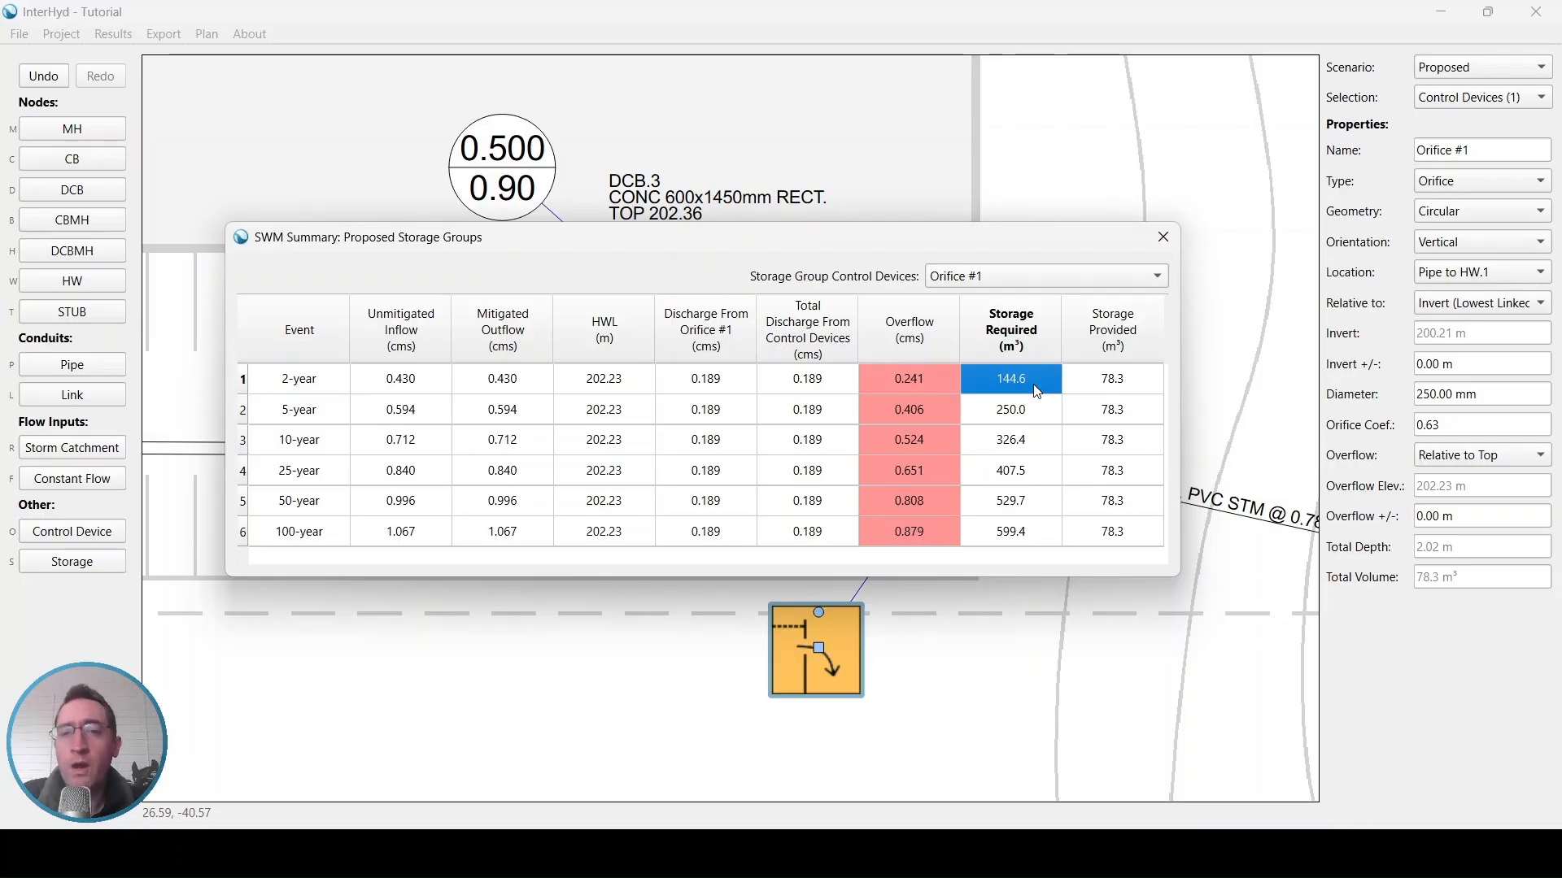
{"action": "left_click", "coordinate": [608, 387]}
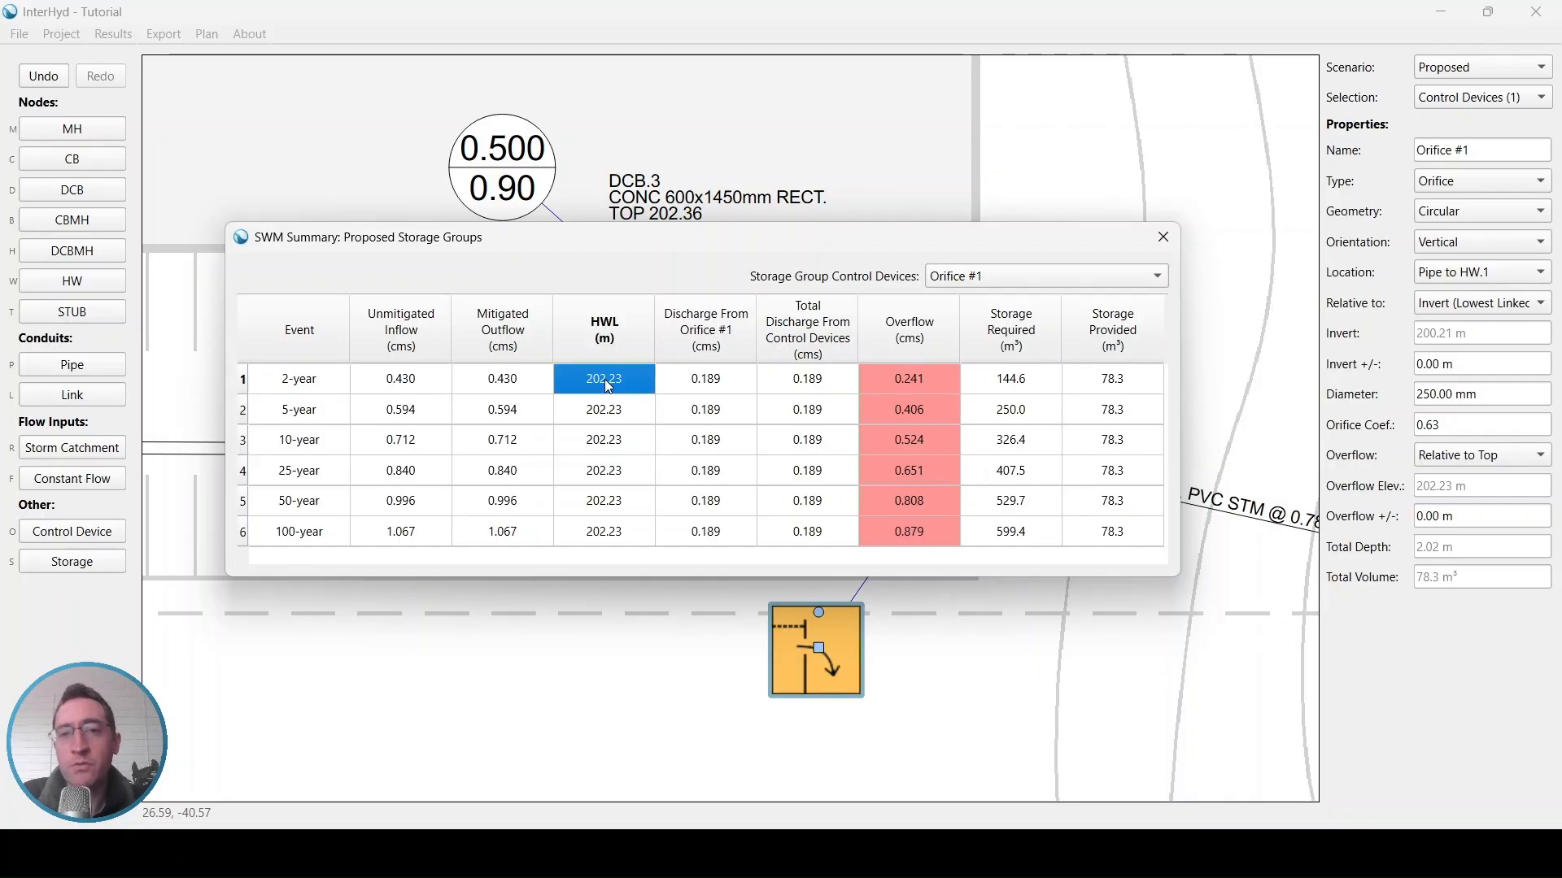
{"action": "left_click", "coordinate": [895, 378]}
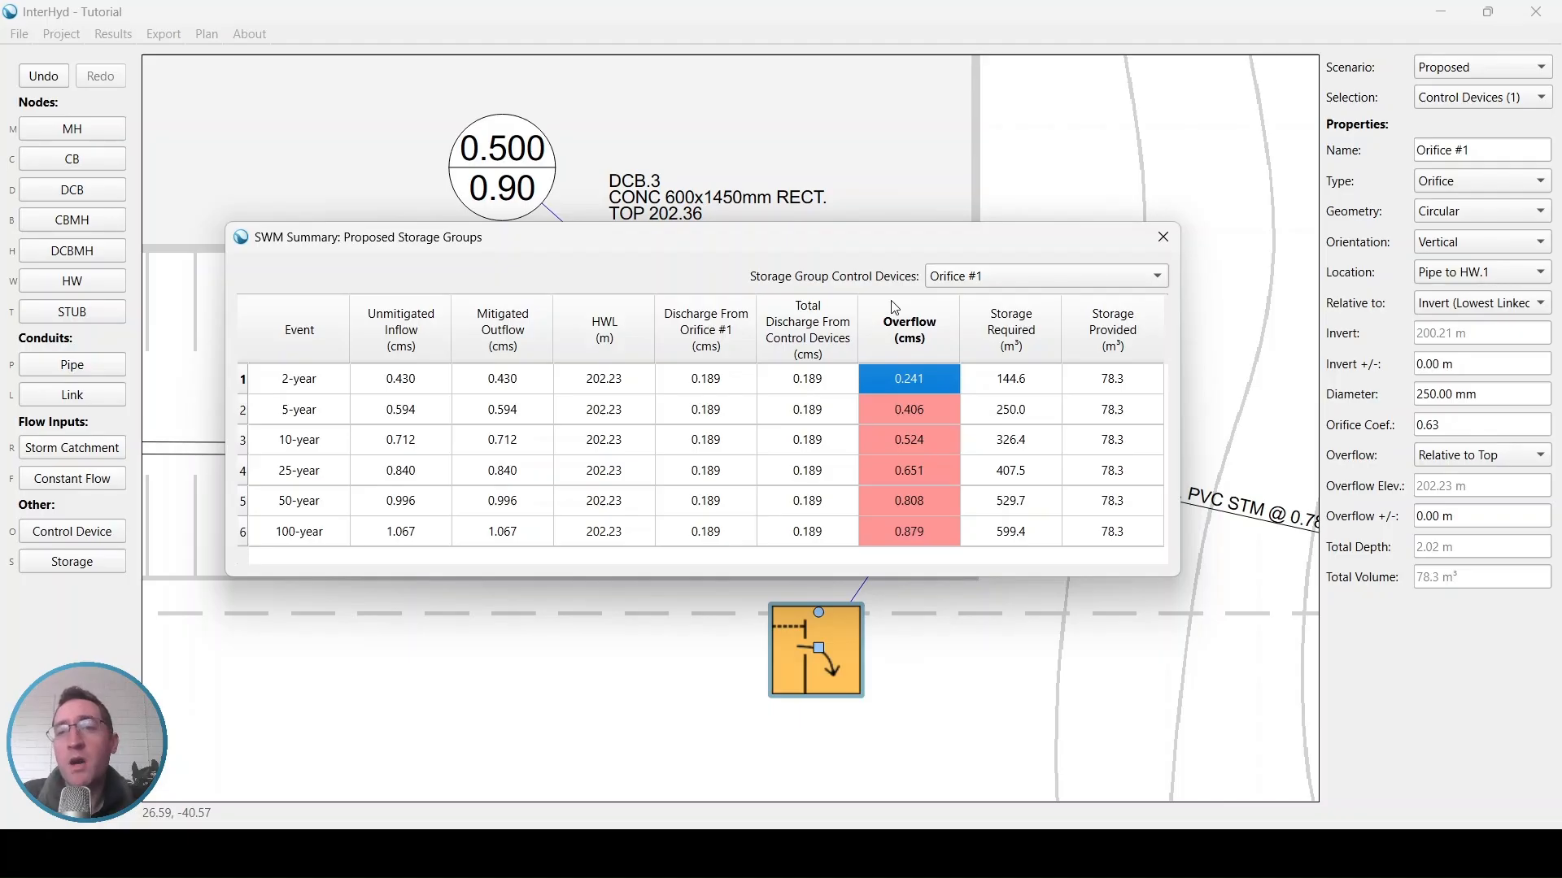
{"action": "left_click", "coordinate": [1142, 382]}
{"action": "left_click", "coordinate": [1040, 397]}
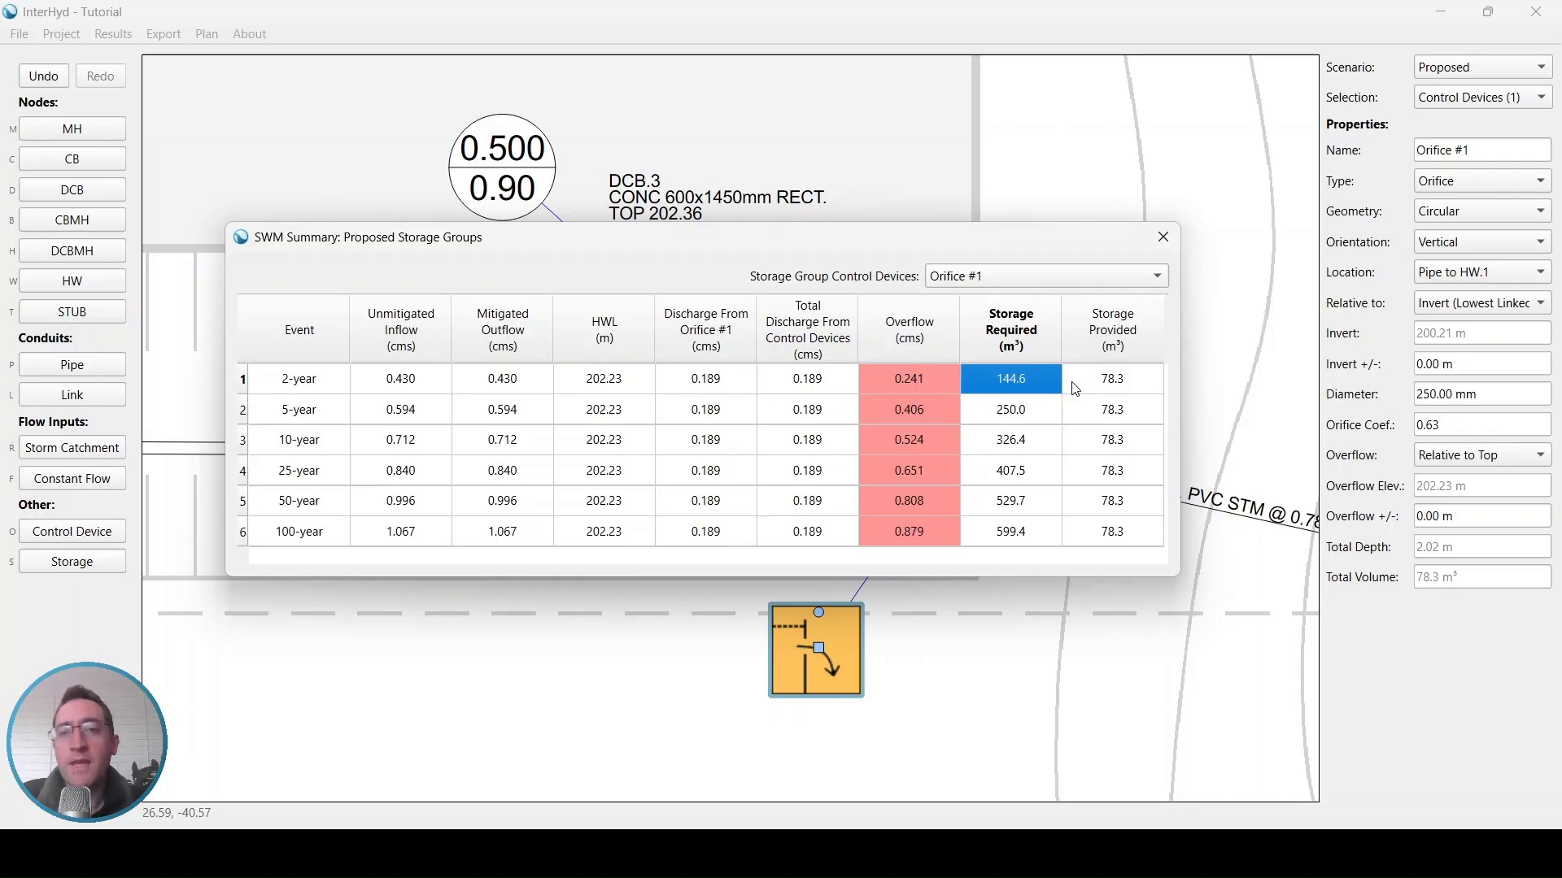
{"action": "left_click", "coordinate": [903, 389]}
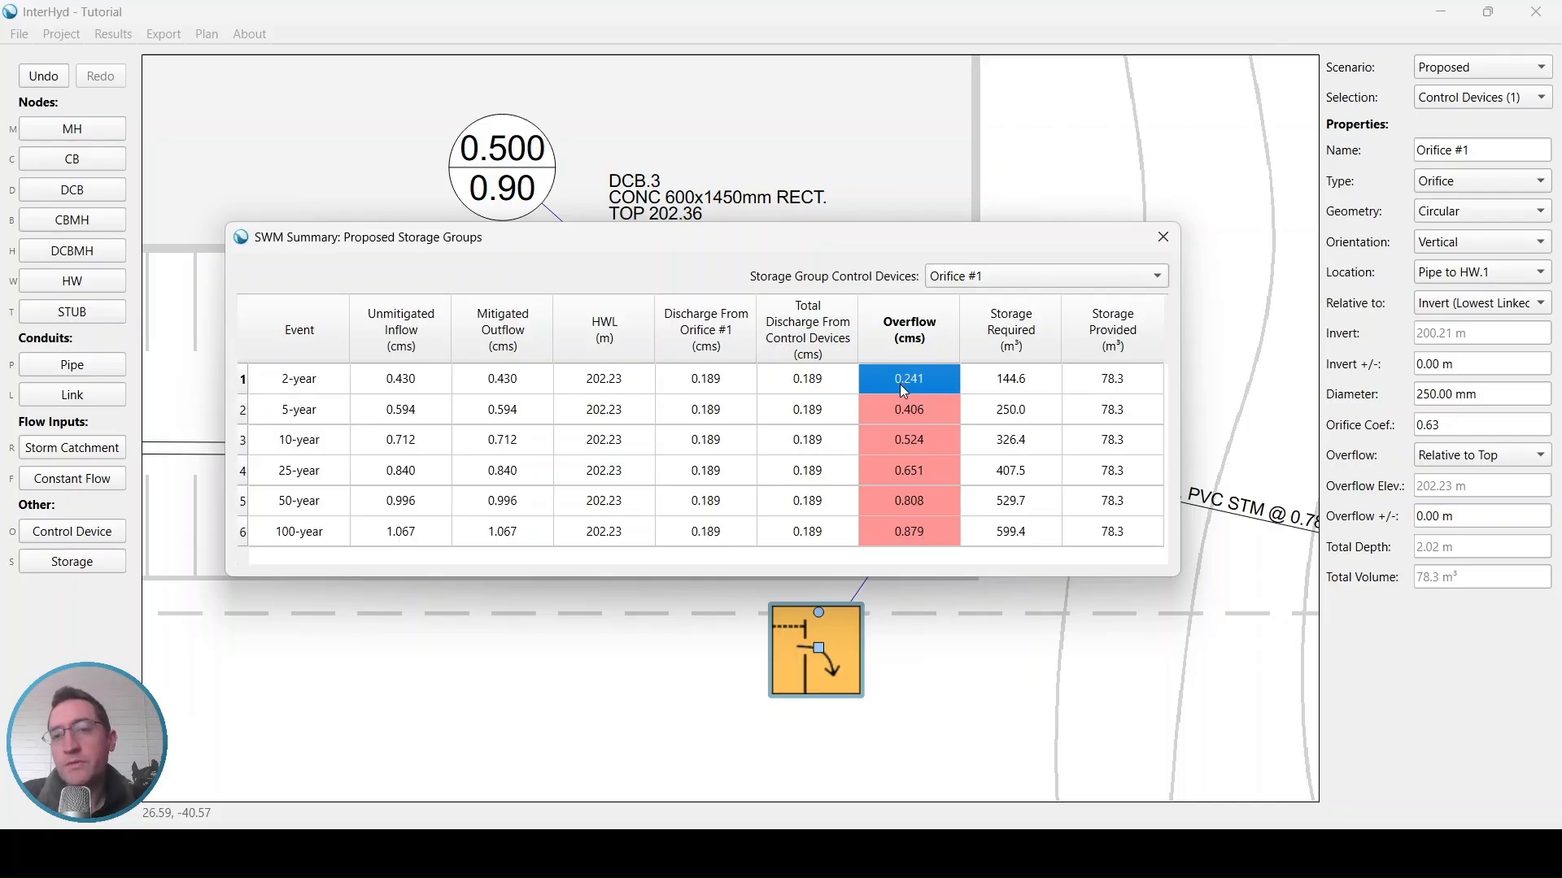
{"action": "left_click", "coordinate": [1164, 238]}
Set the nominal size of the pipe between MH.3 and MH.4 to 1050
{"action": "left_click", "coordinate": [831, 289]}
{"action": "scroll", "coordinate": [830, 288], "scroll_direction": "down", "scroll_amount": 1}
{"action": "left_click_drag", "start_coordinate": [530, 290], "coordinate": [718, 422]}
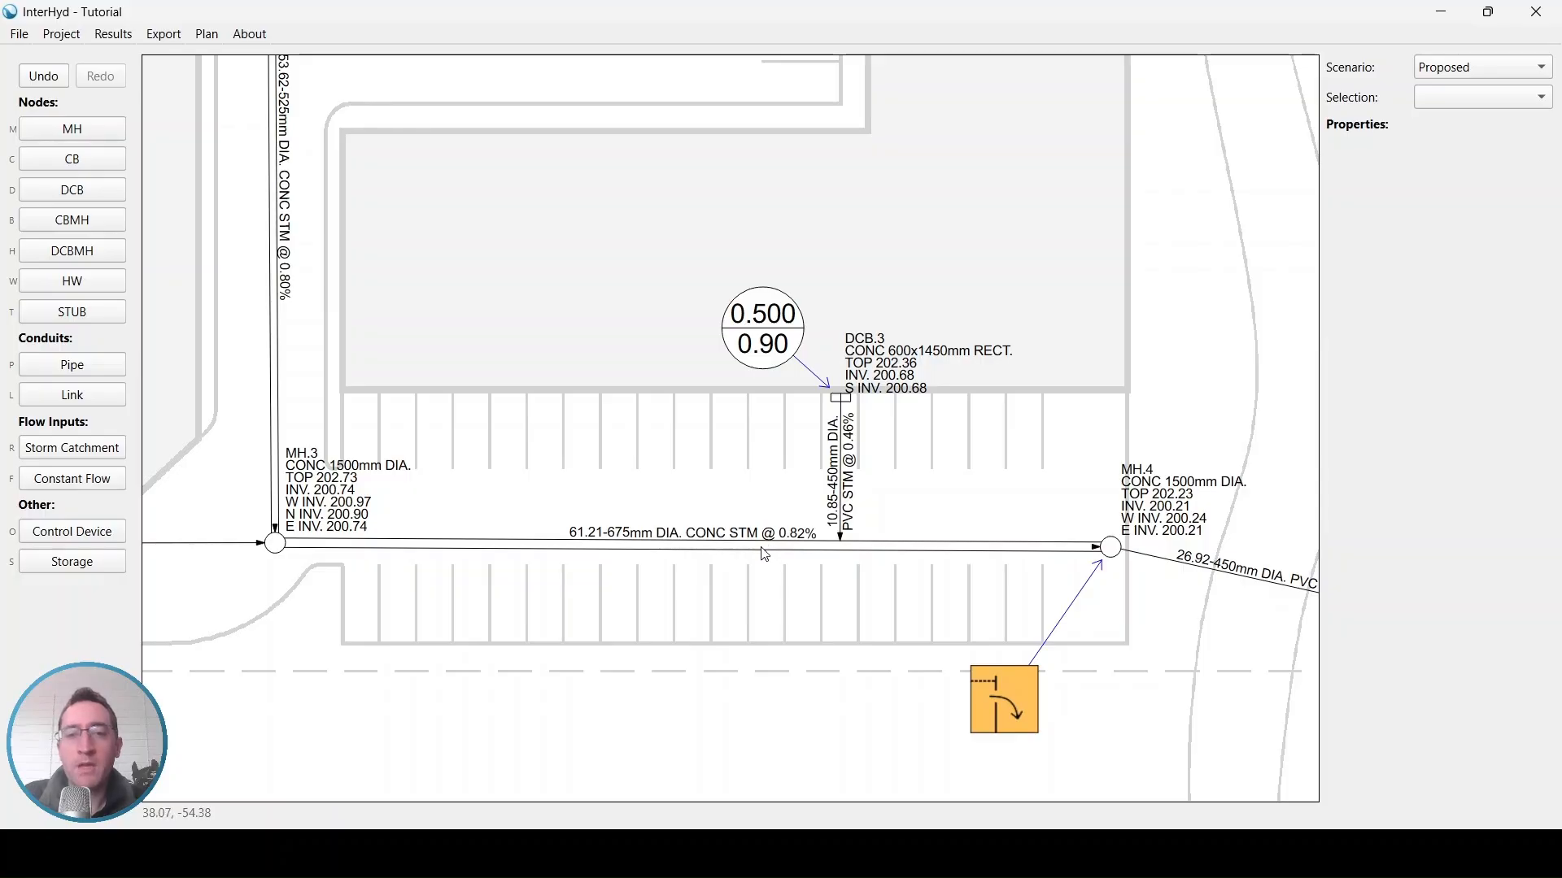
{"action": "left_click", "coordinate": [634, 545]}
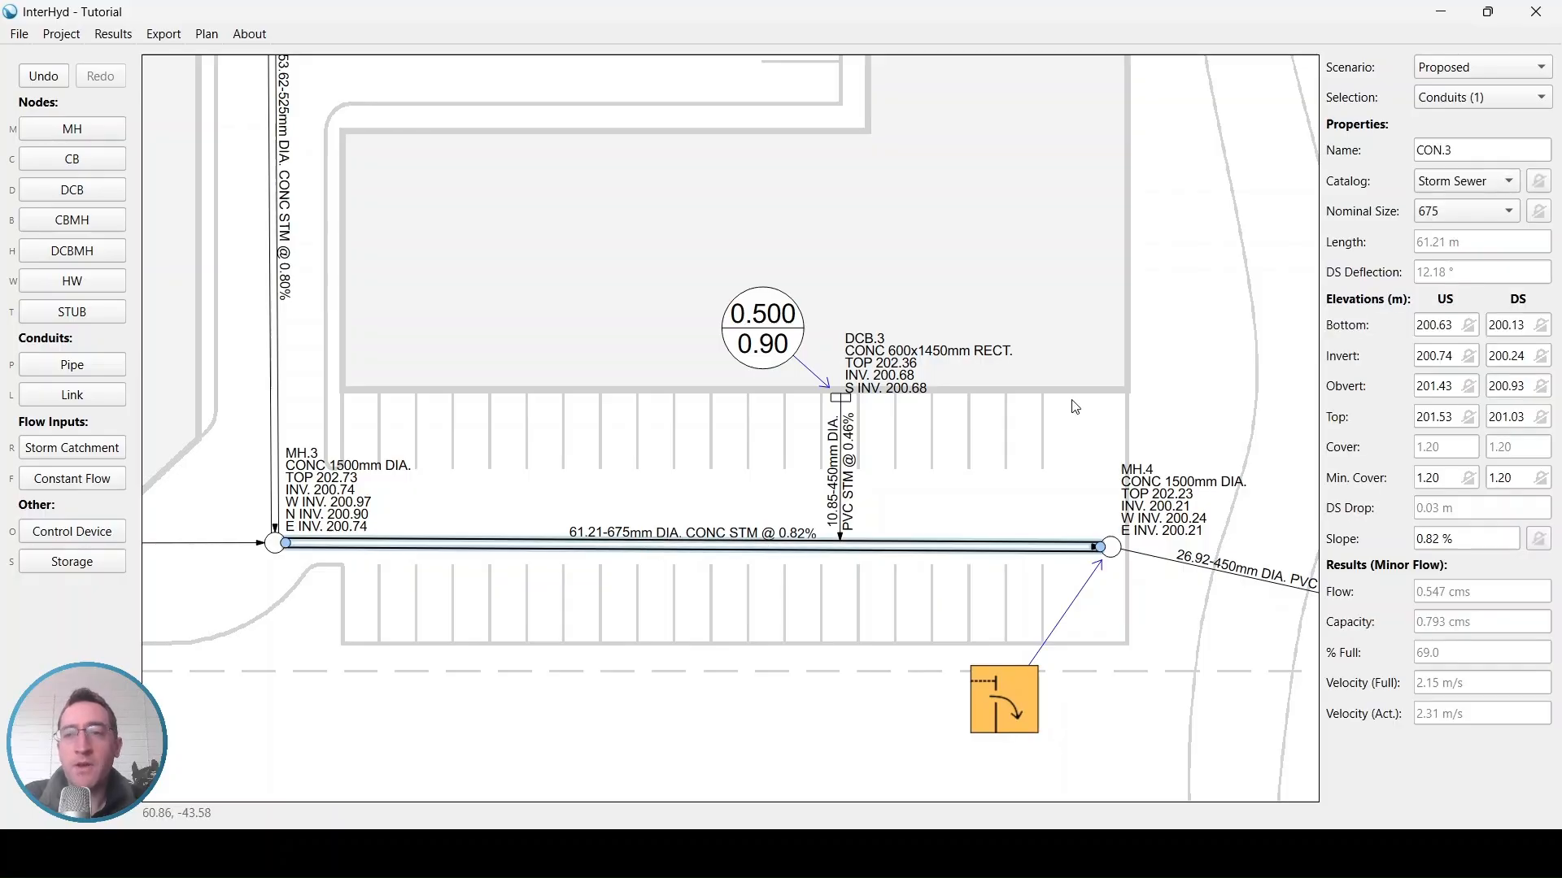
{"action": "left_click", "coordinate": [1477, 218]}
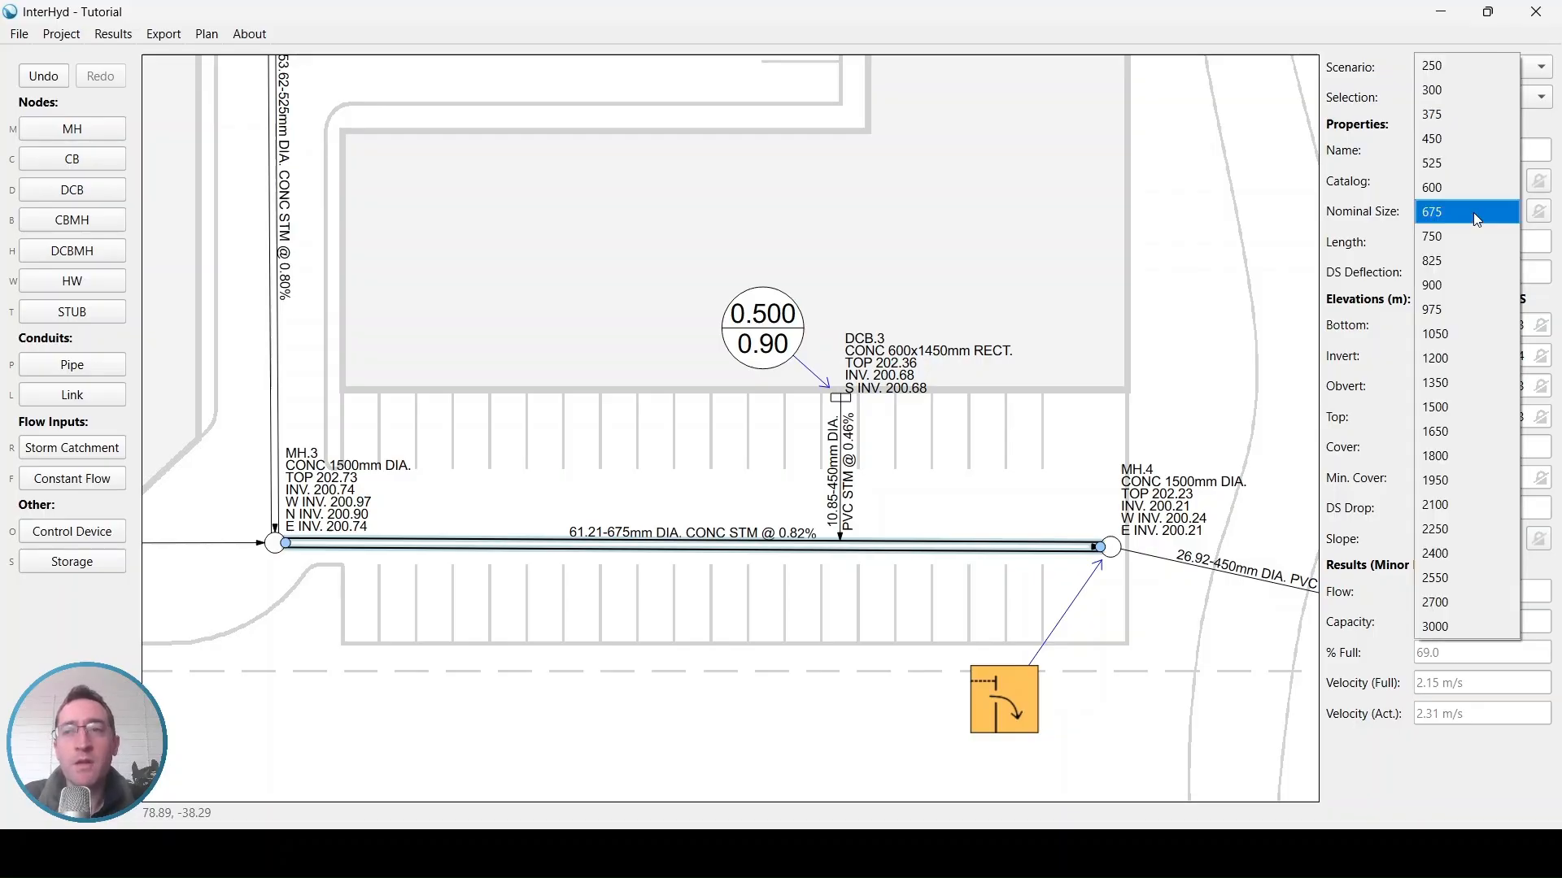
{"action": "left_click", "coordinate": [1465, 340]}
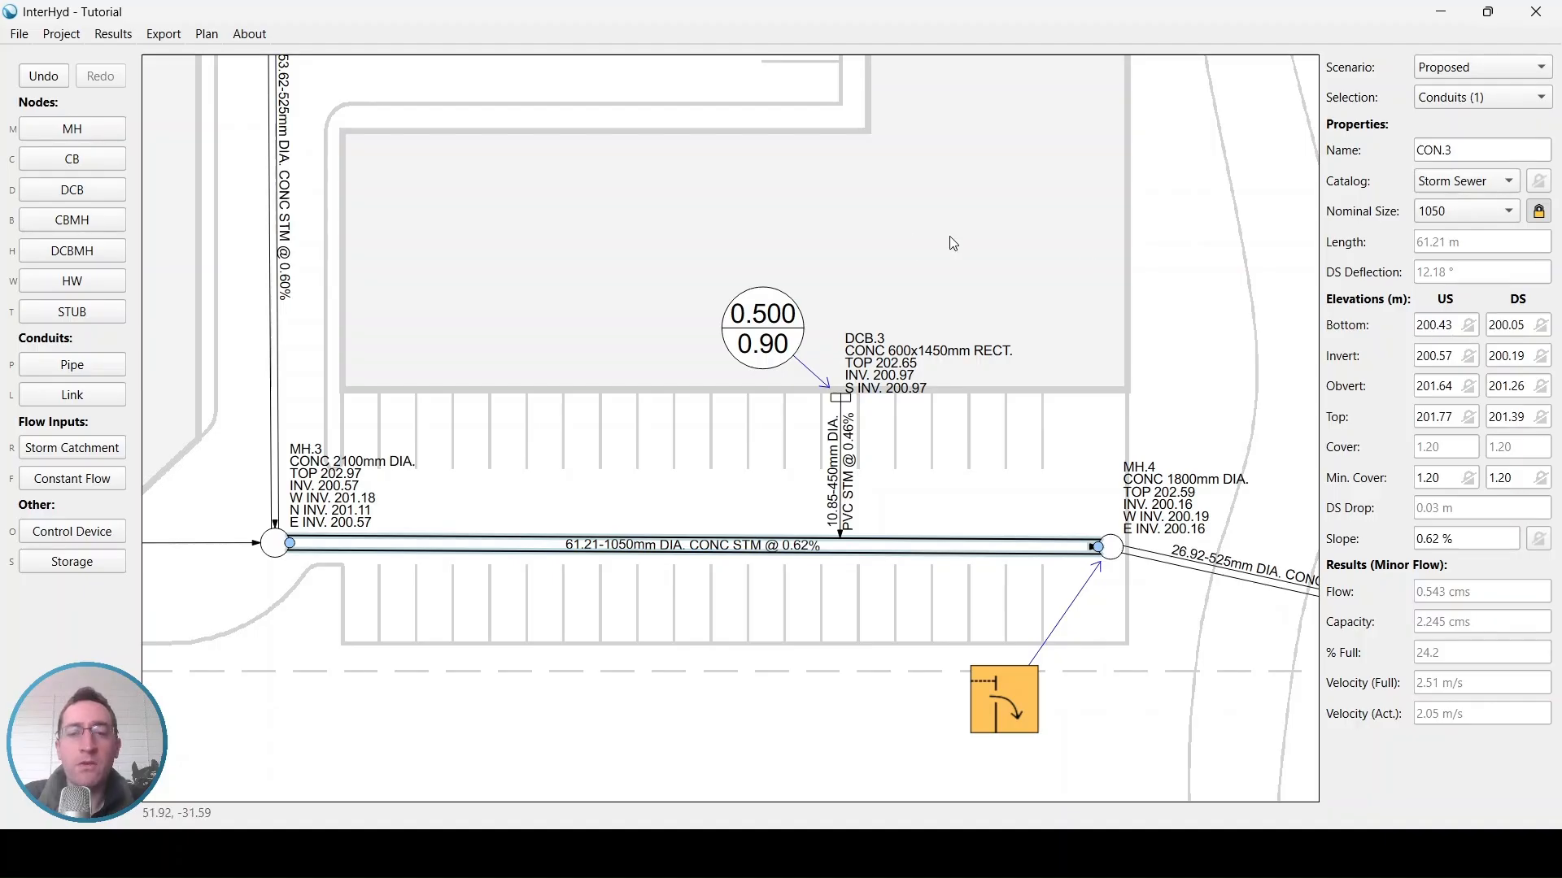
Open the SWM summary for the proposed storage groups to check the effect, then close it
{"action": "left_click", "coordinate": [111, 37]}
{"action": "left_click", "coordinate": [141, 109]}
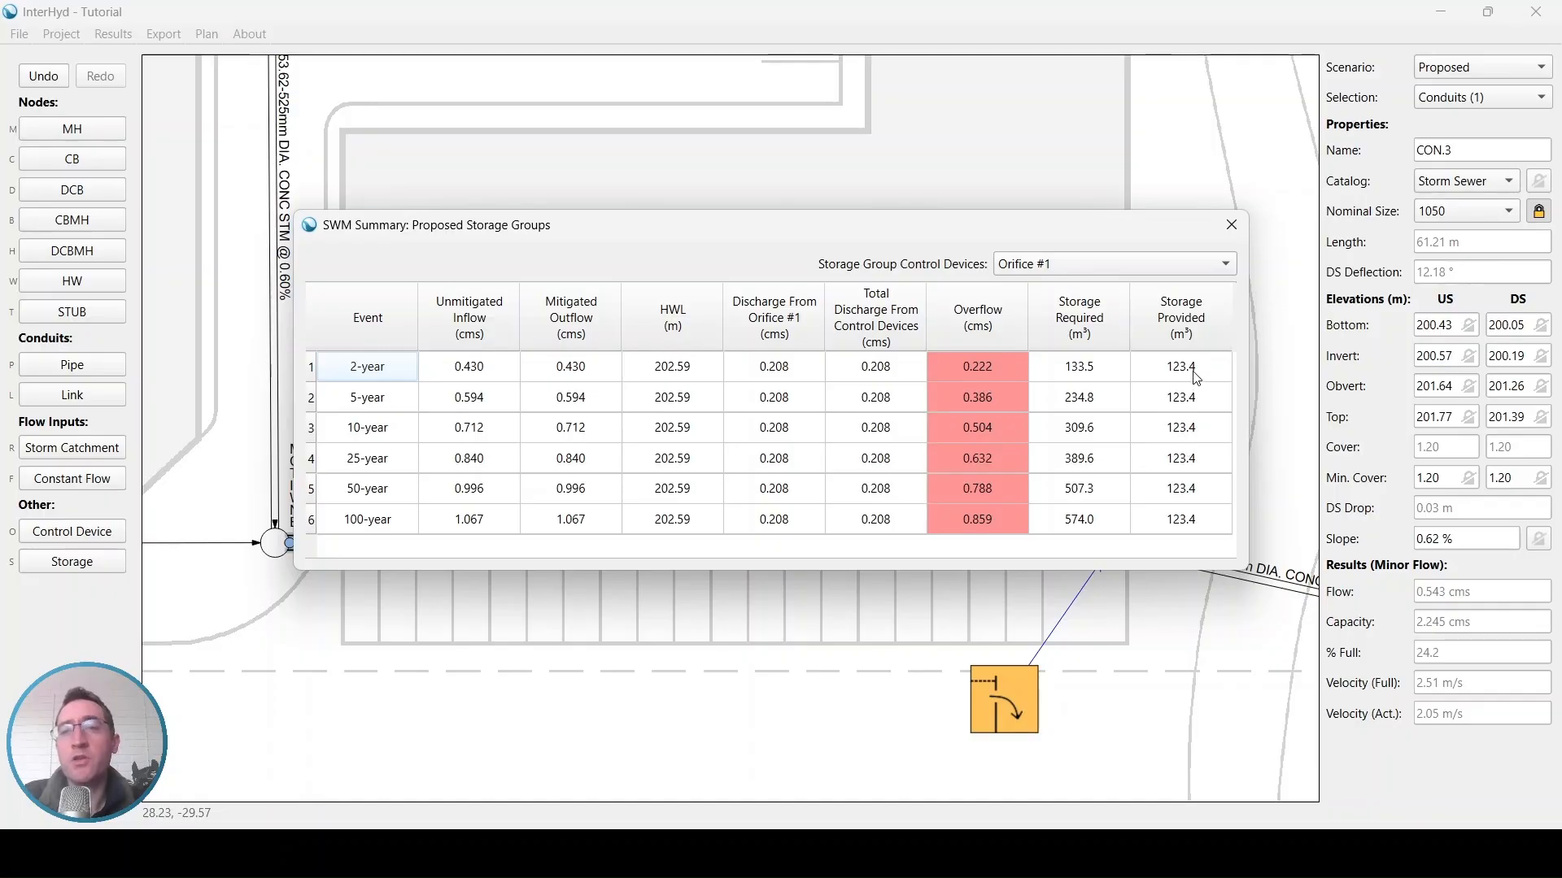
{"action": "key", "text": "Escape"}
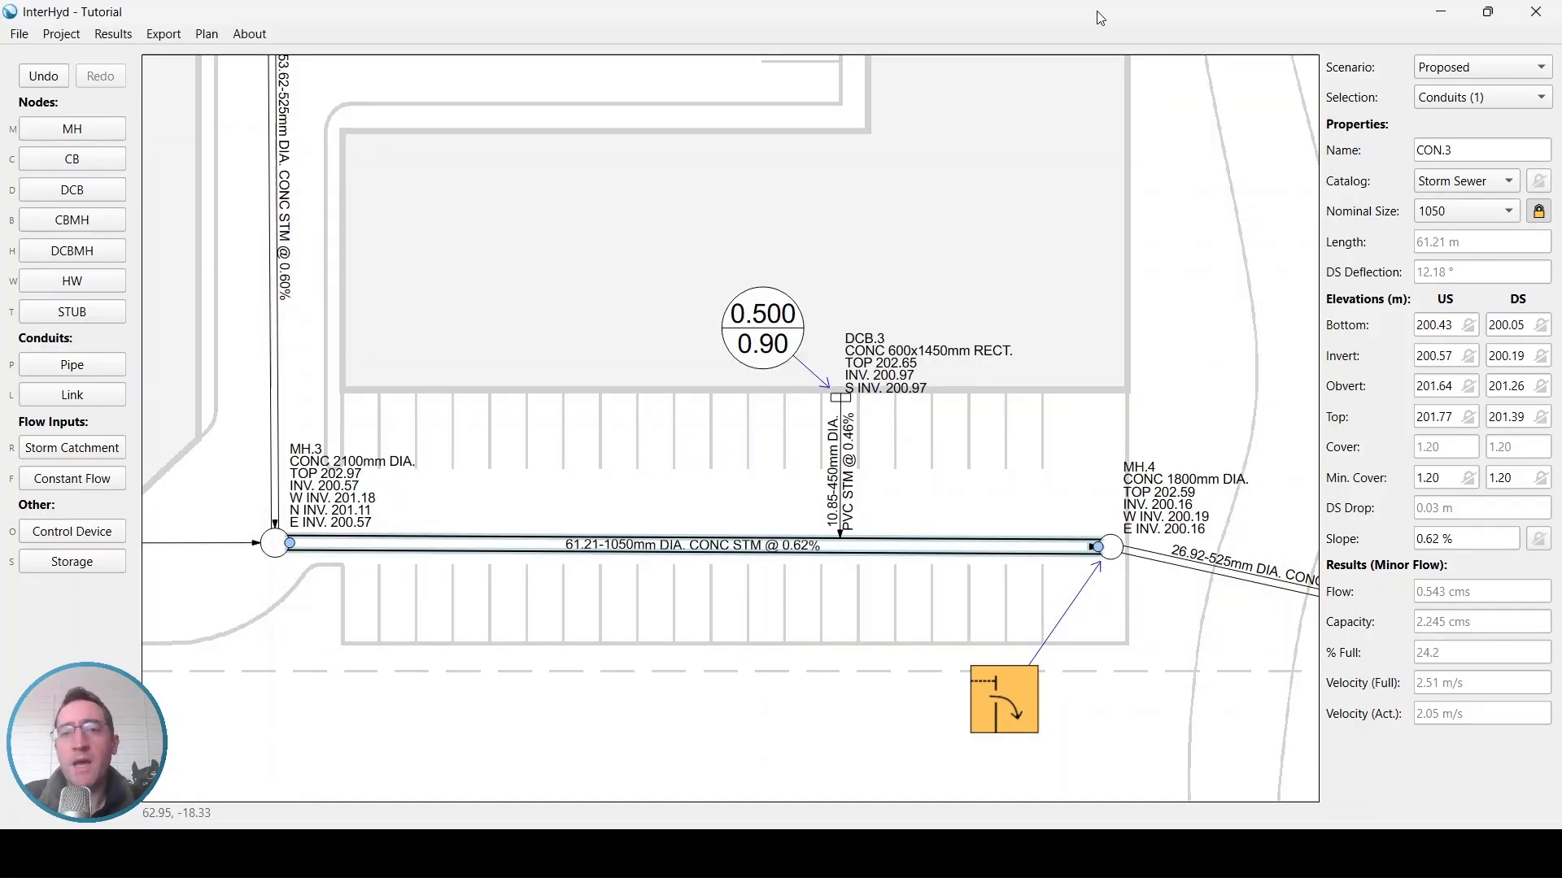
Unlock the pipe's nominal size so it returns to automatic sizing
{"action": "left_click_drag", "start_coordinate": [760, 432], "coordinate": [900, 443]}
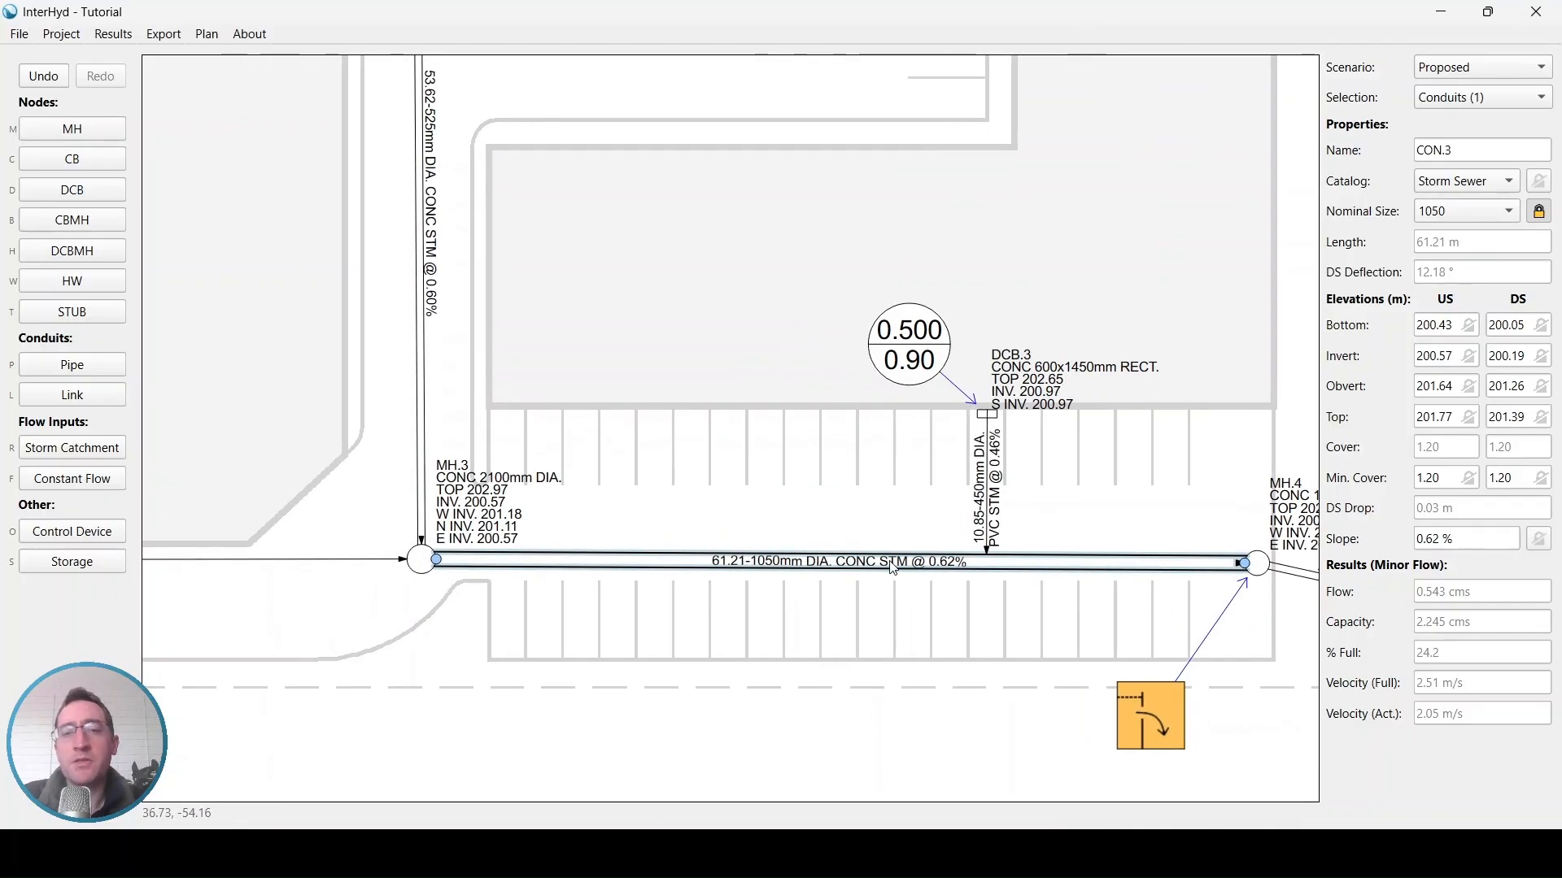
{"action": "left_click_drag", "start_coordinate": [877, 518], "coordinate": [865, 513]}
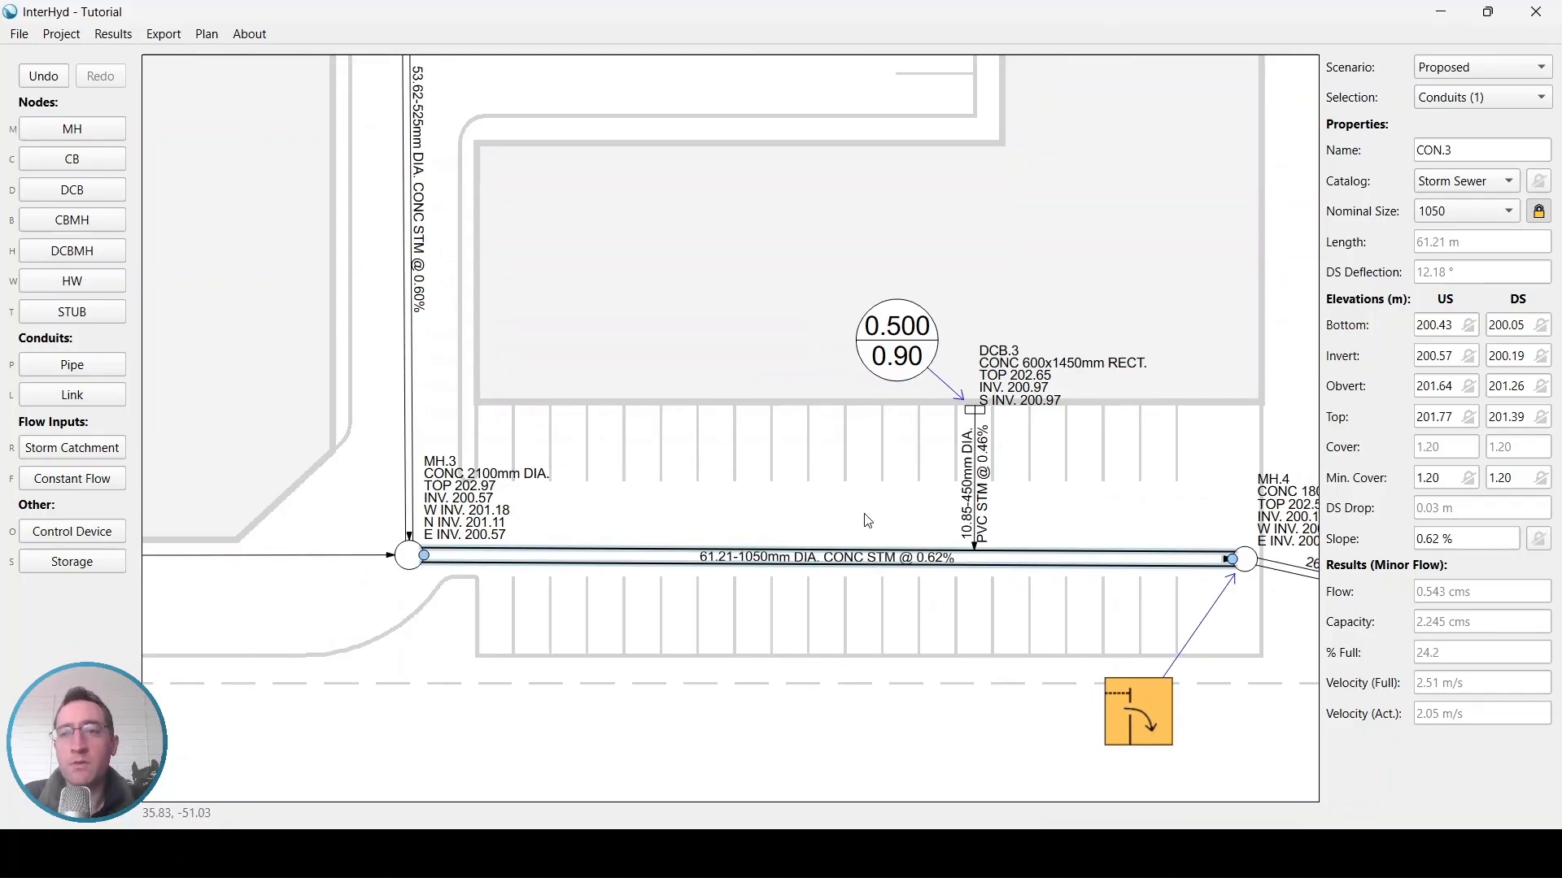
{"action": "left_click", "coordinate": [1539, 213]}
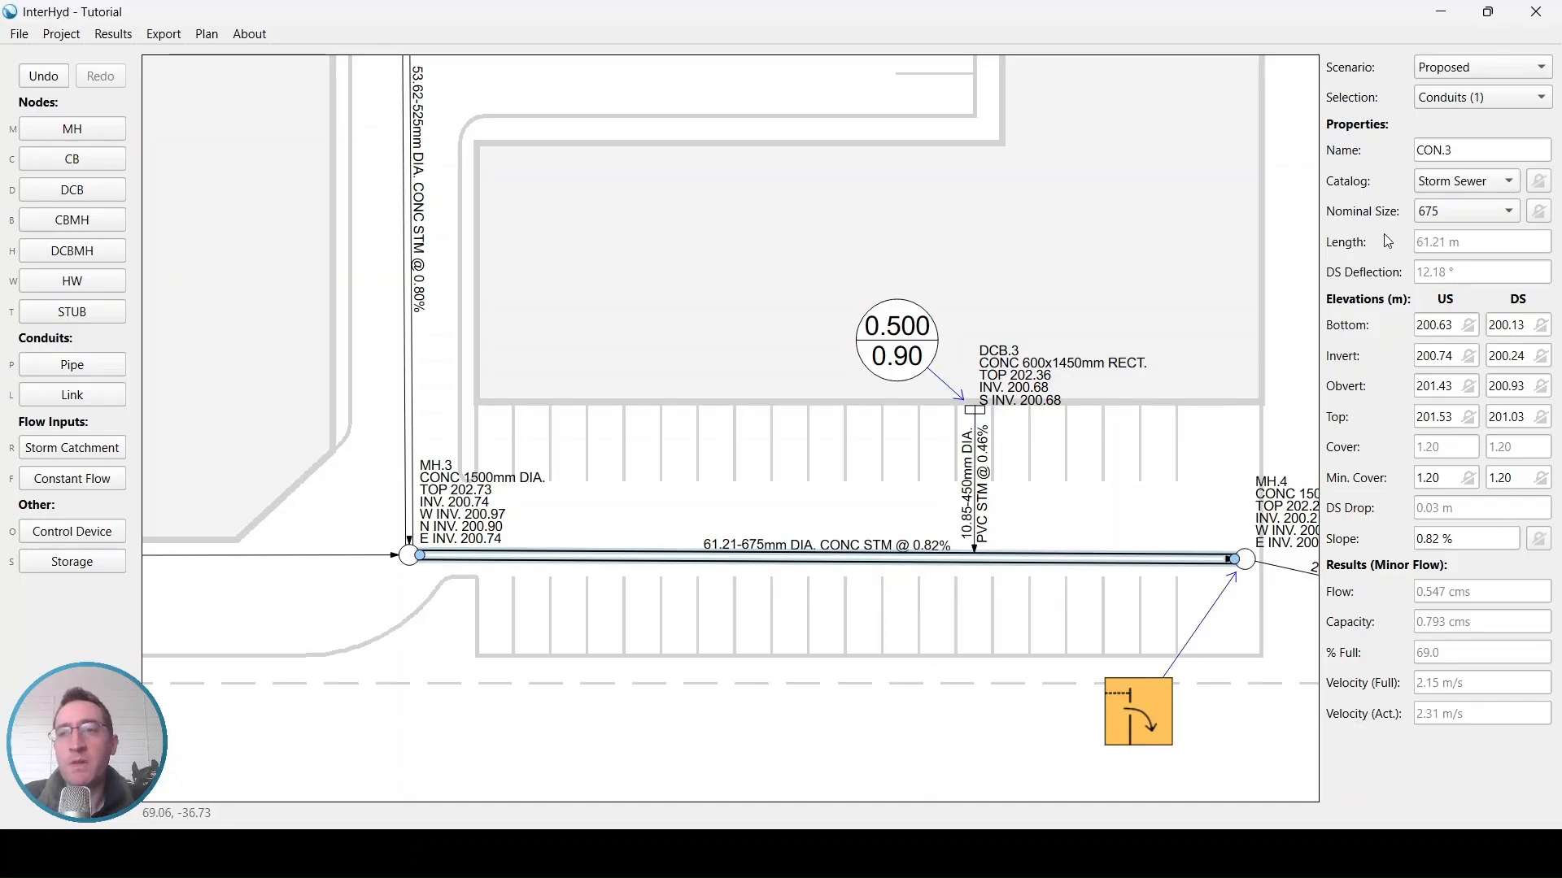
Change the pipe's catalog to Box Culvert and review the available box sizes
{"action": "left_click", "coordinate": [1433, 186]}
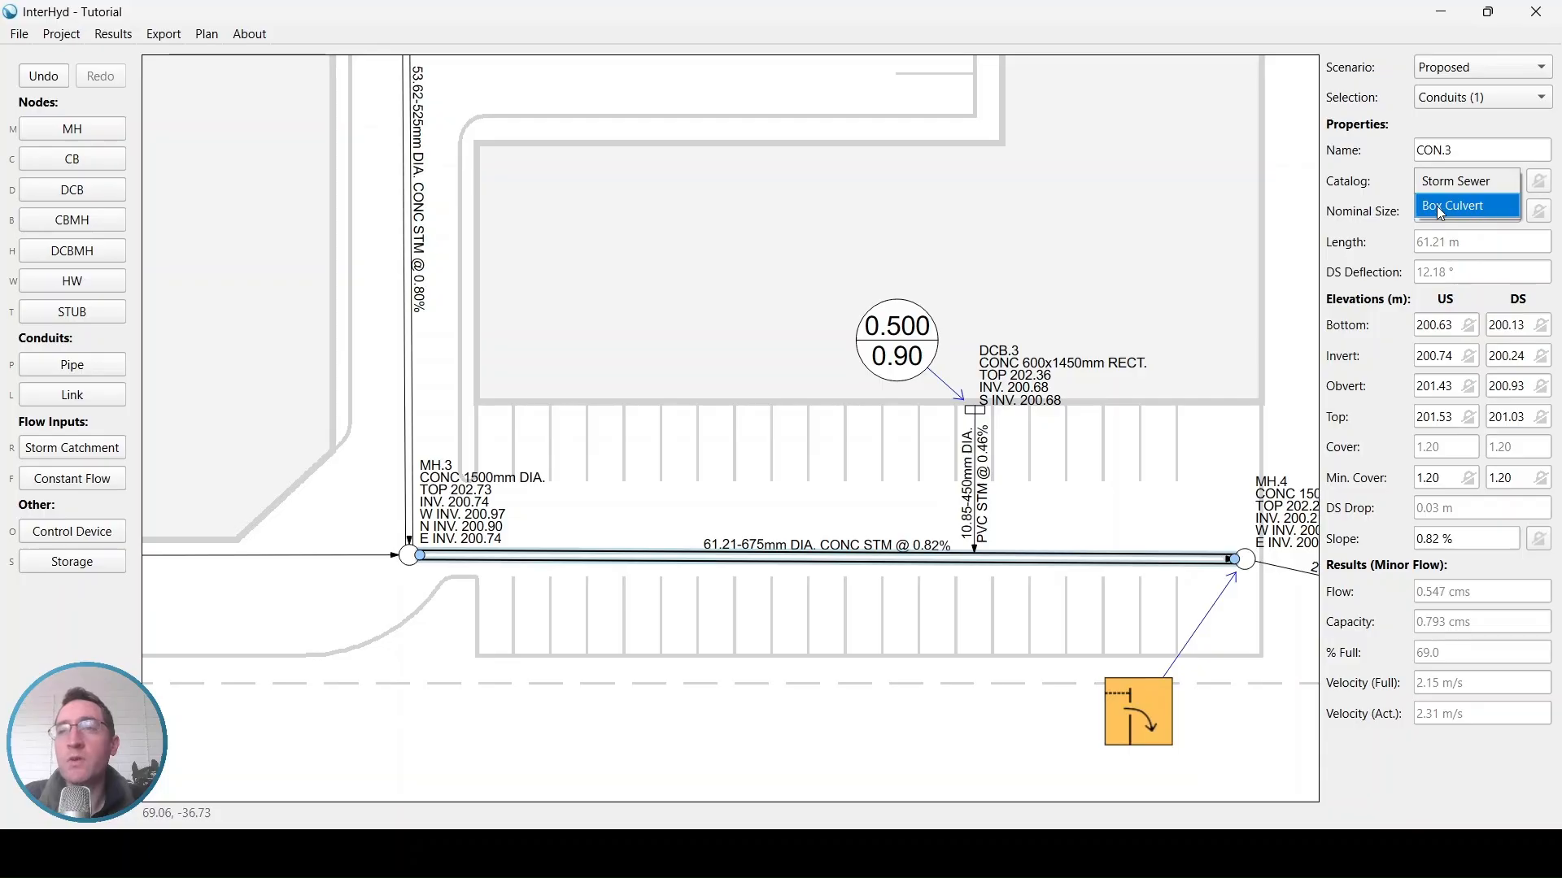
{"action": "left_click", "coordinate": [1487, 207]}
{"action": "left_click", "coordinate": [1493, 208]}
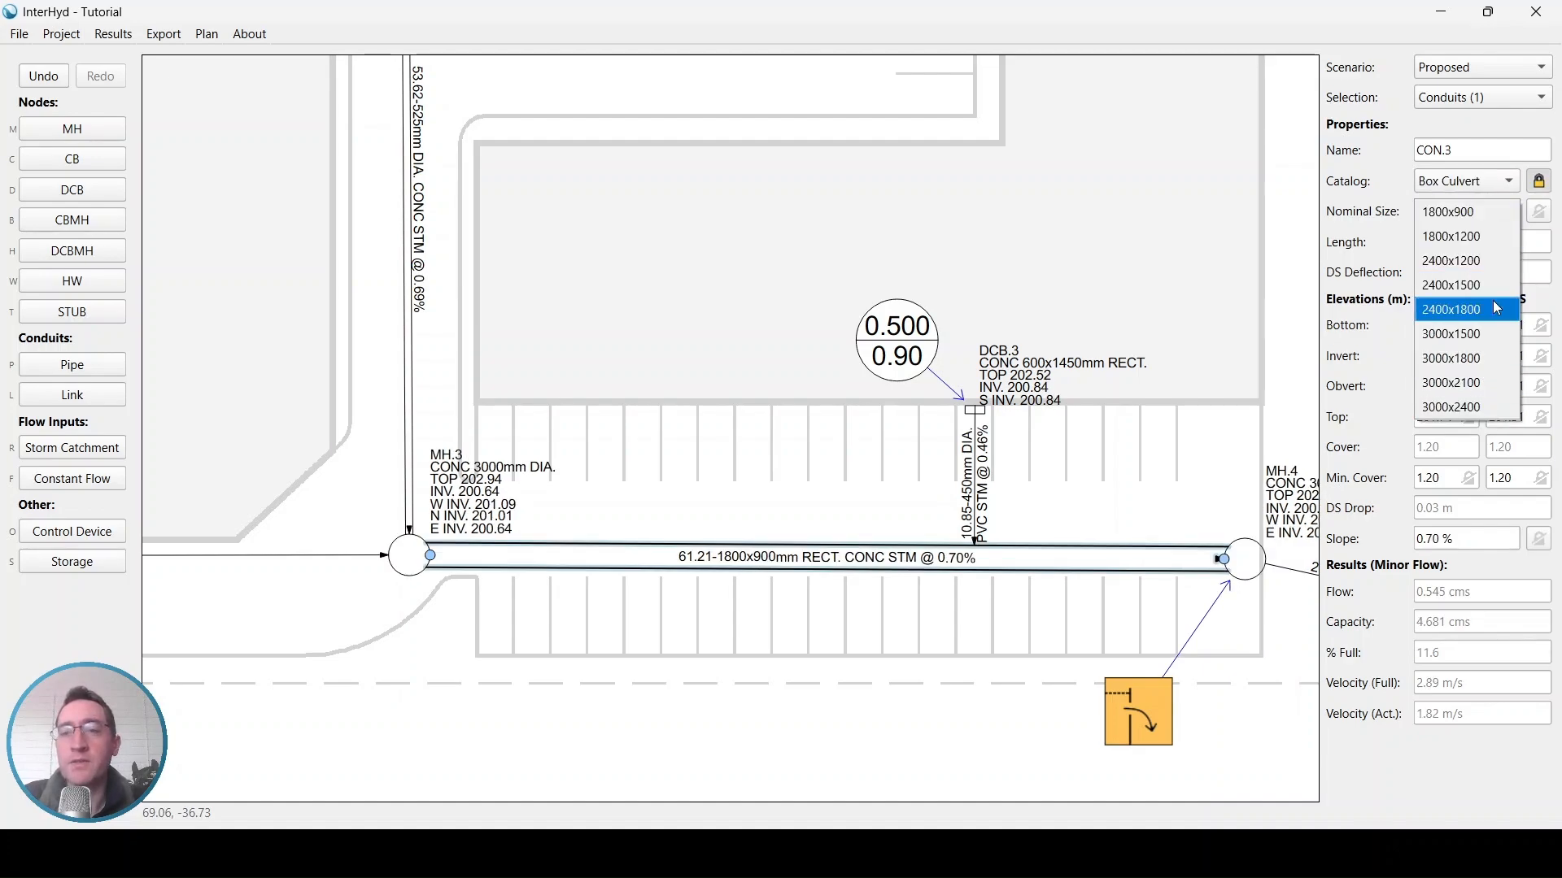
{"action": "key", "text": "Escape"}
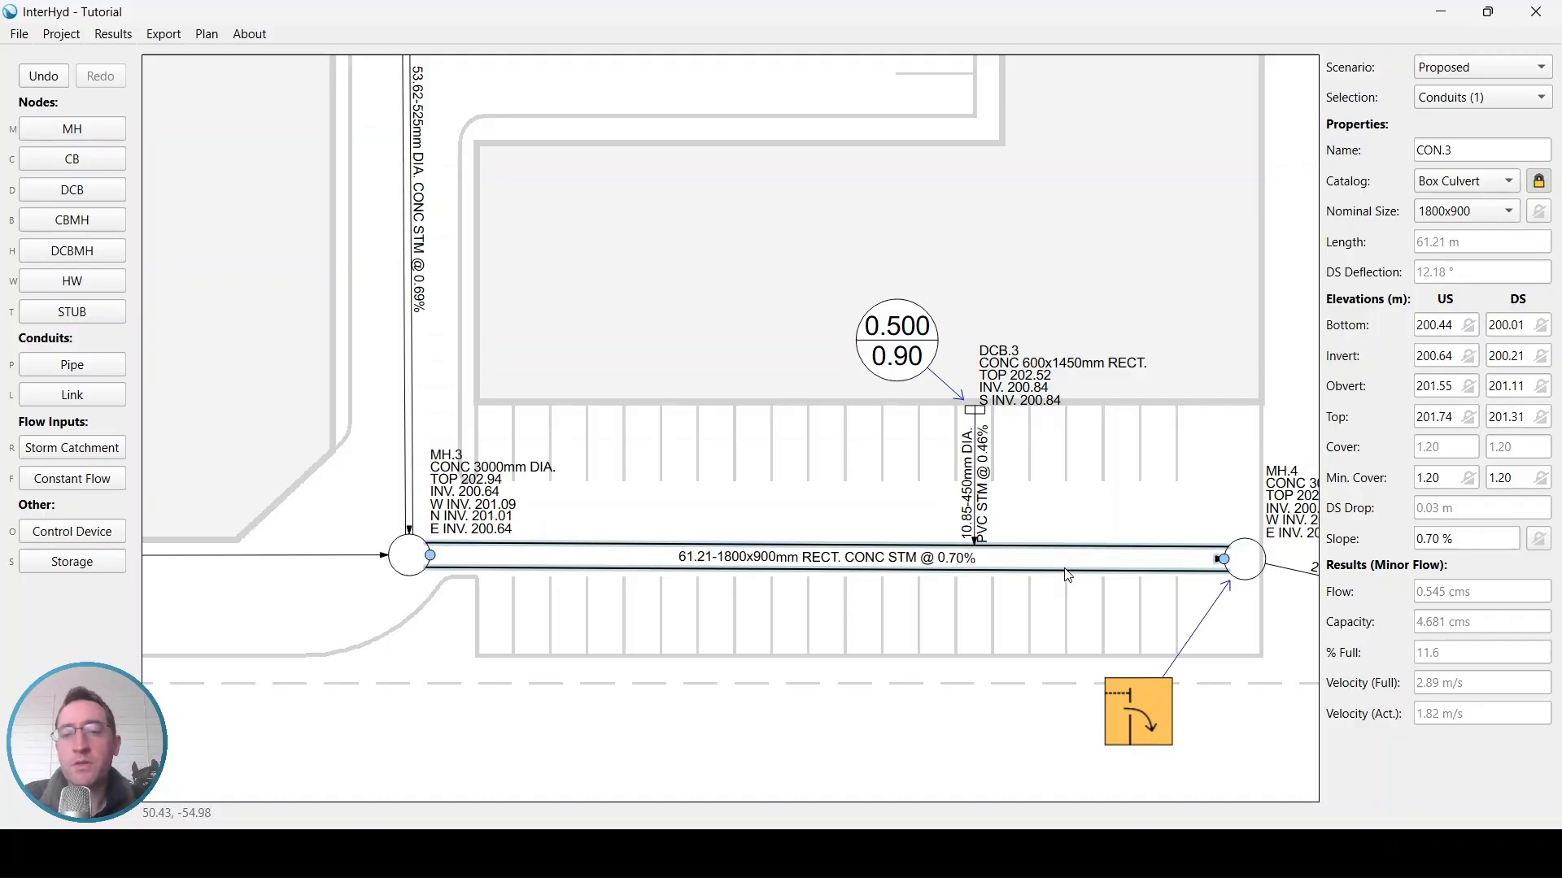
Reopen the SWM storage groups summary to review storage provided with the box culvert, then close it
{"action": "mouse_move", "coordinate": [1044, 854]}
{"action": "left_click", "coordinate": [1151, 752]}
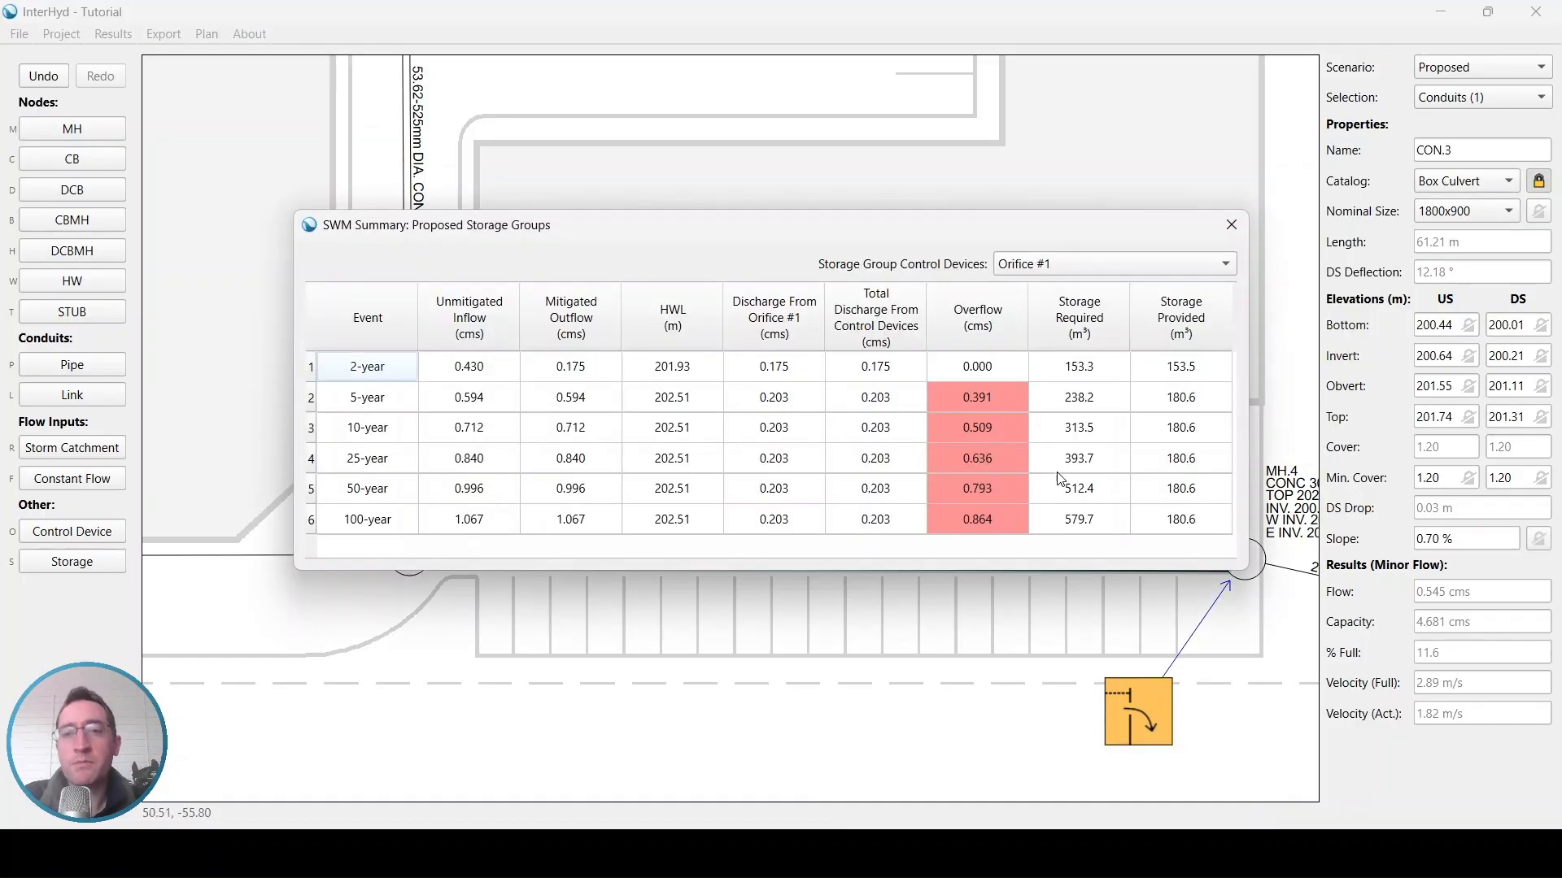
{"action": "left_click", "coordinate": [1179, 377]}
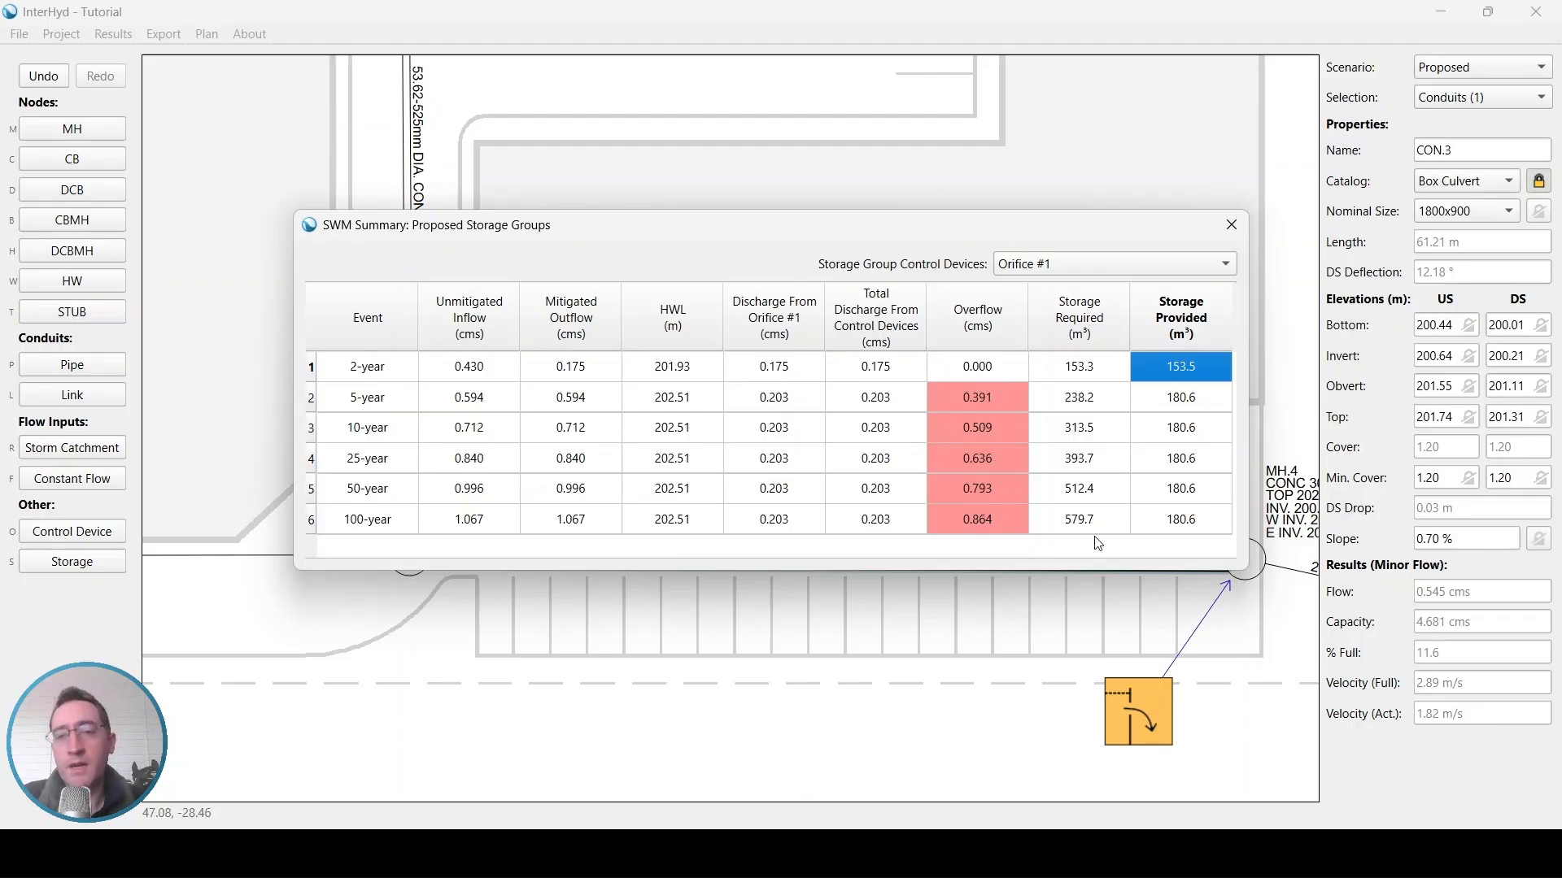
{"action": "key", "text": "Escape"}
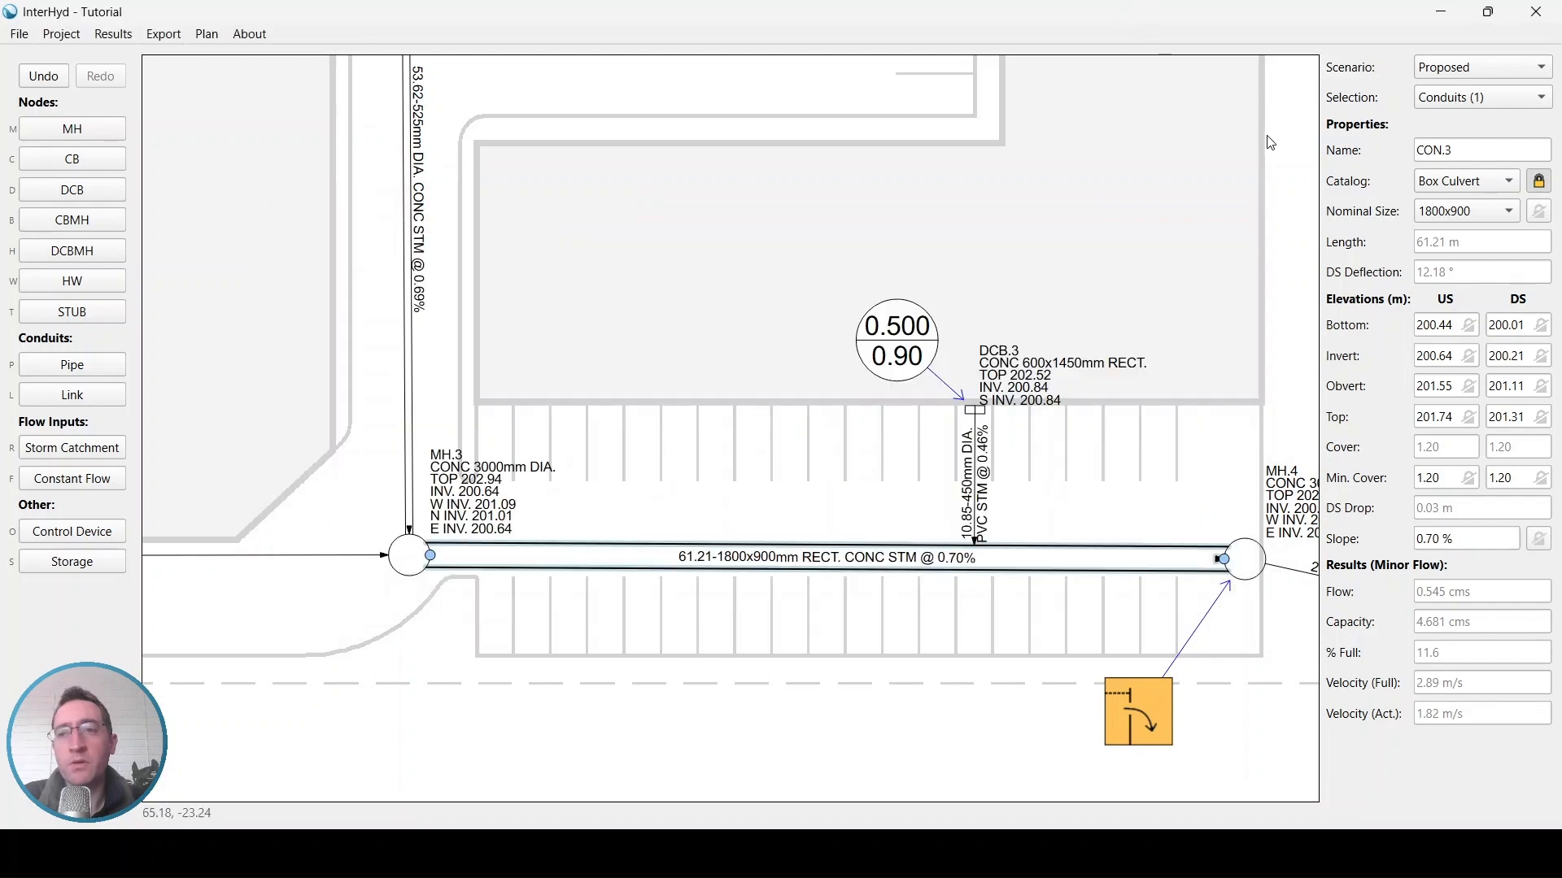
Unlock the pipe's catalog to revert it to automatic selection and deselect the pipe
{"action": "left_click", "coordinate": [1541, 188]}
{"action": "left_click_drag", "start_coordinate": [1144, 364], "coordinate": [1110, 361]}
{"action": "left_click", "coordinate": [1196, 417]}
{"action": "left_click_drag", "start_coordinate": [1196, 417], "coordinate": [901, 368]}
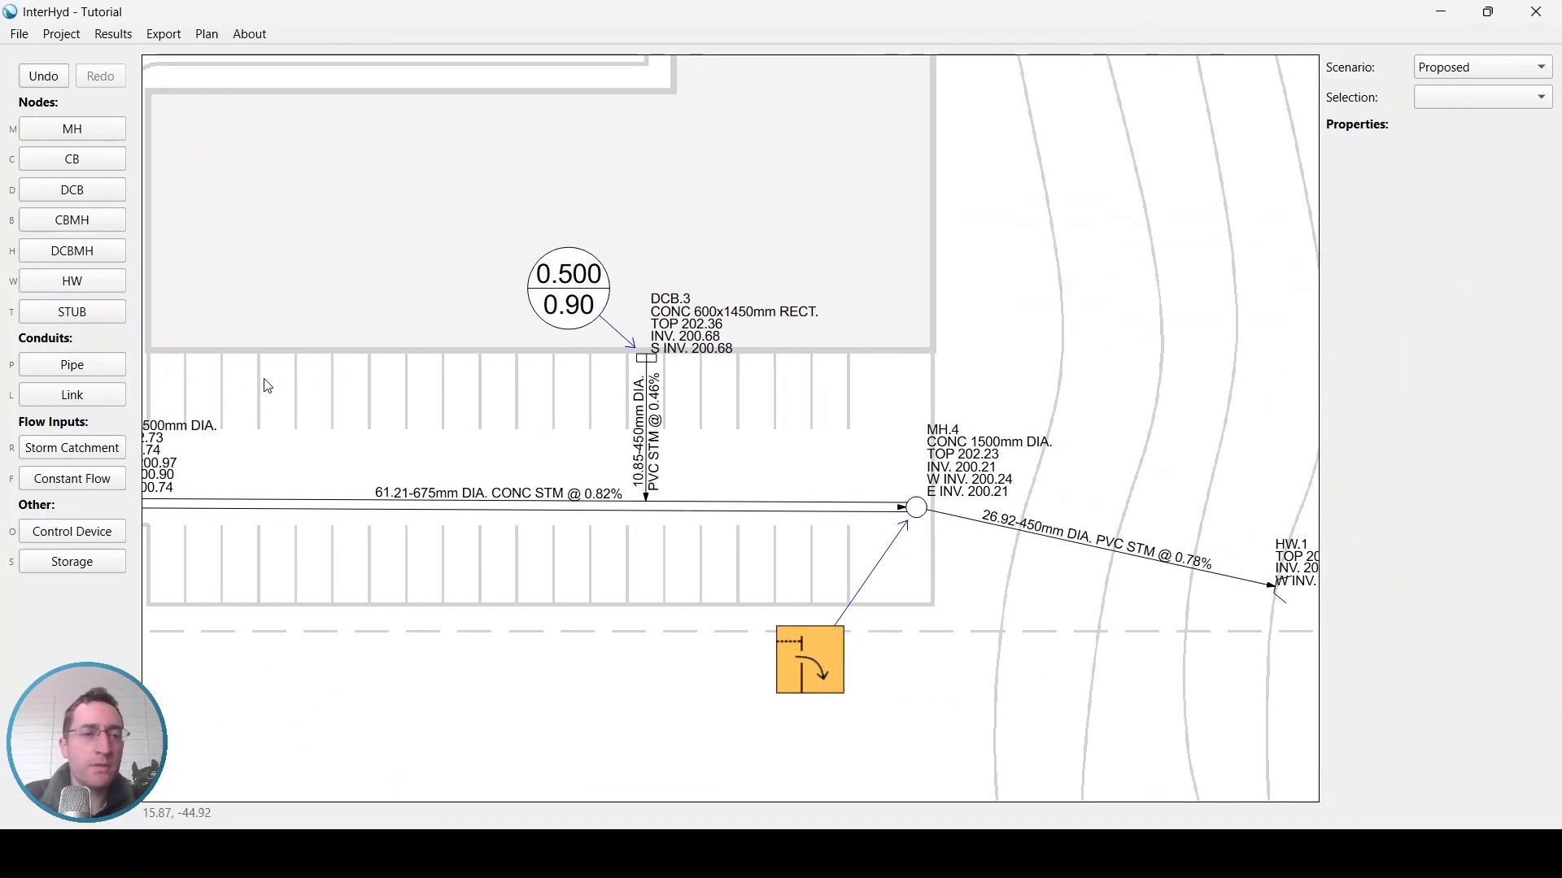
Place a new storage area in the parking lot just northwest of MH.4
{"action": "left_click", "coordinate": [73, 566]}
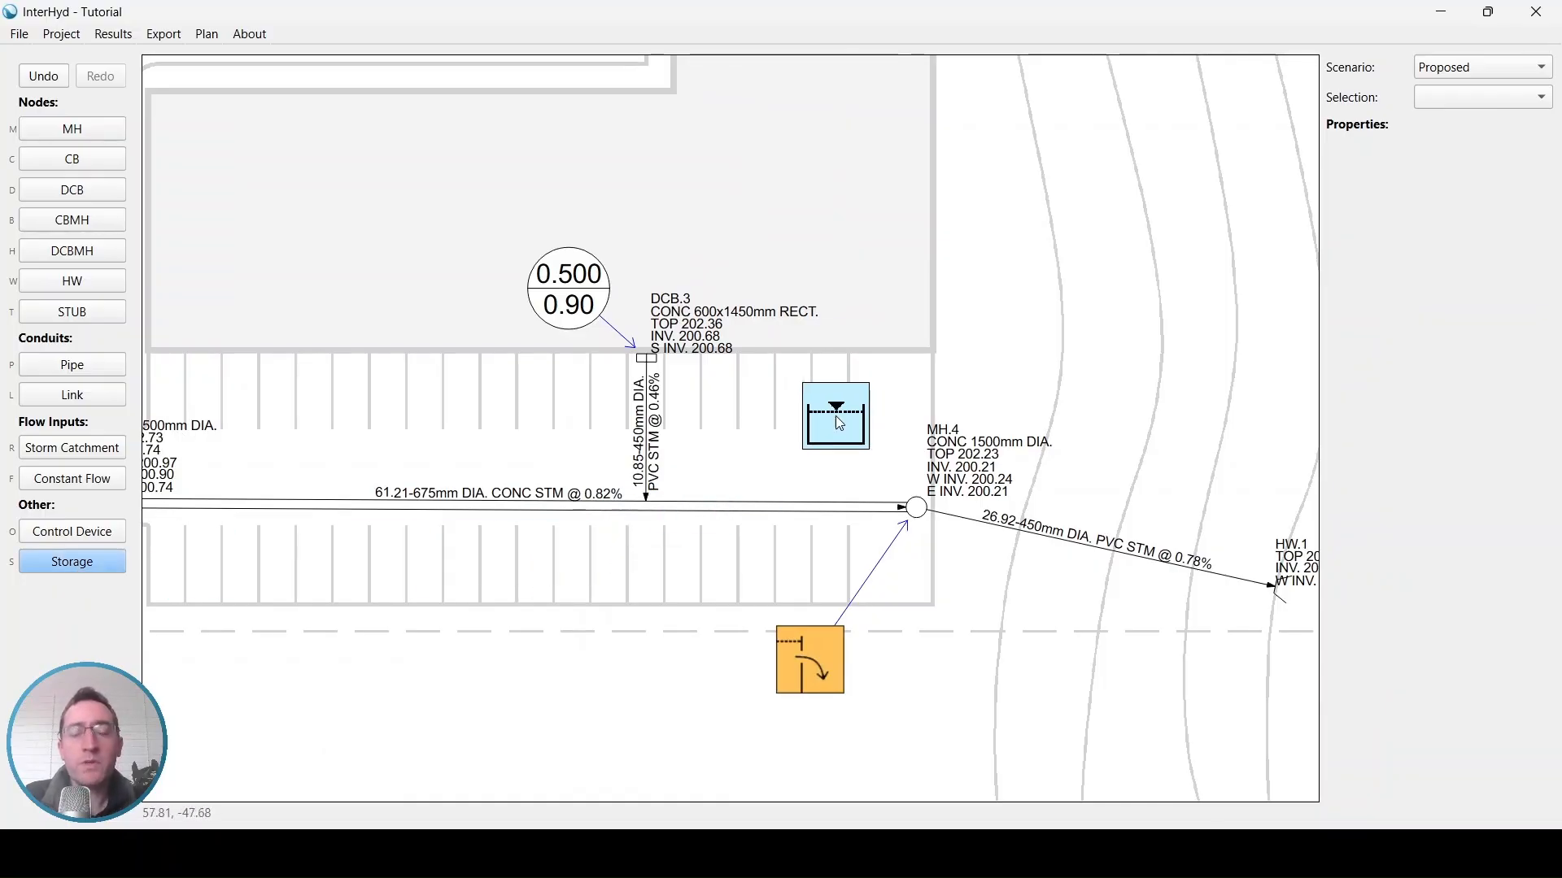
{"action": "scroll", "coordinate": [836, 415], "scroll_direction": "up", "scroll_amount": 2}
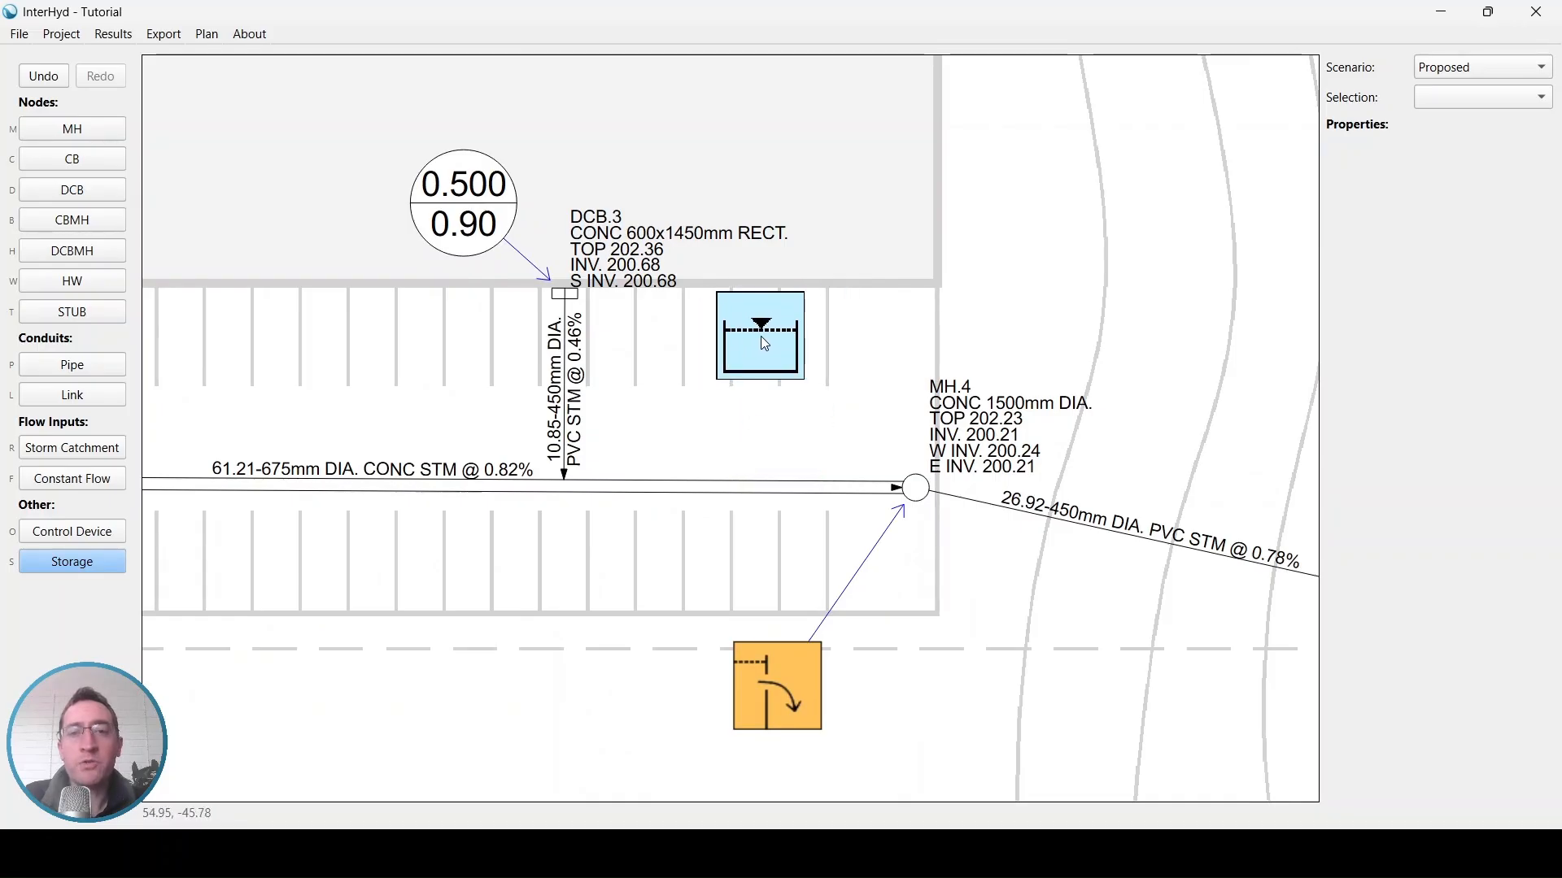
{"action": "left_click", "coordinate": [760, 336]}
Link the storage area to MH.4 and keep its elevation relative to Invert (Lowest Linked)
{"action": "key", "text": "l"}
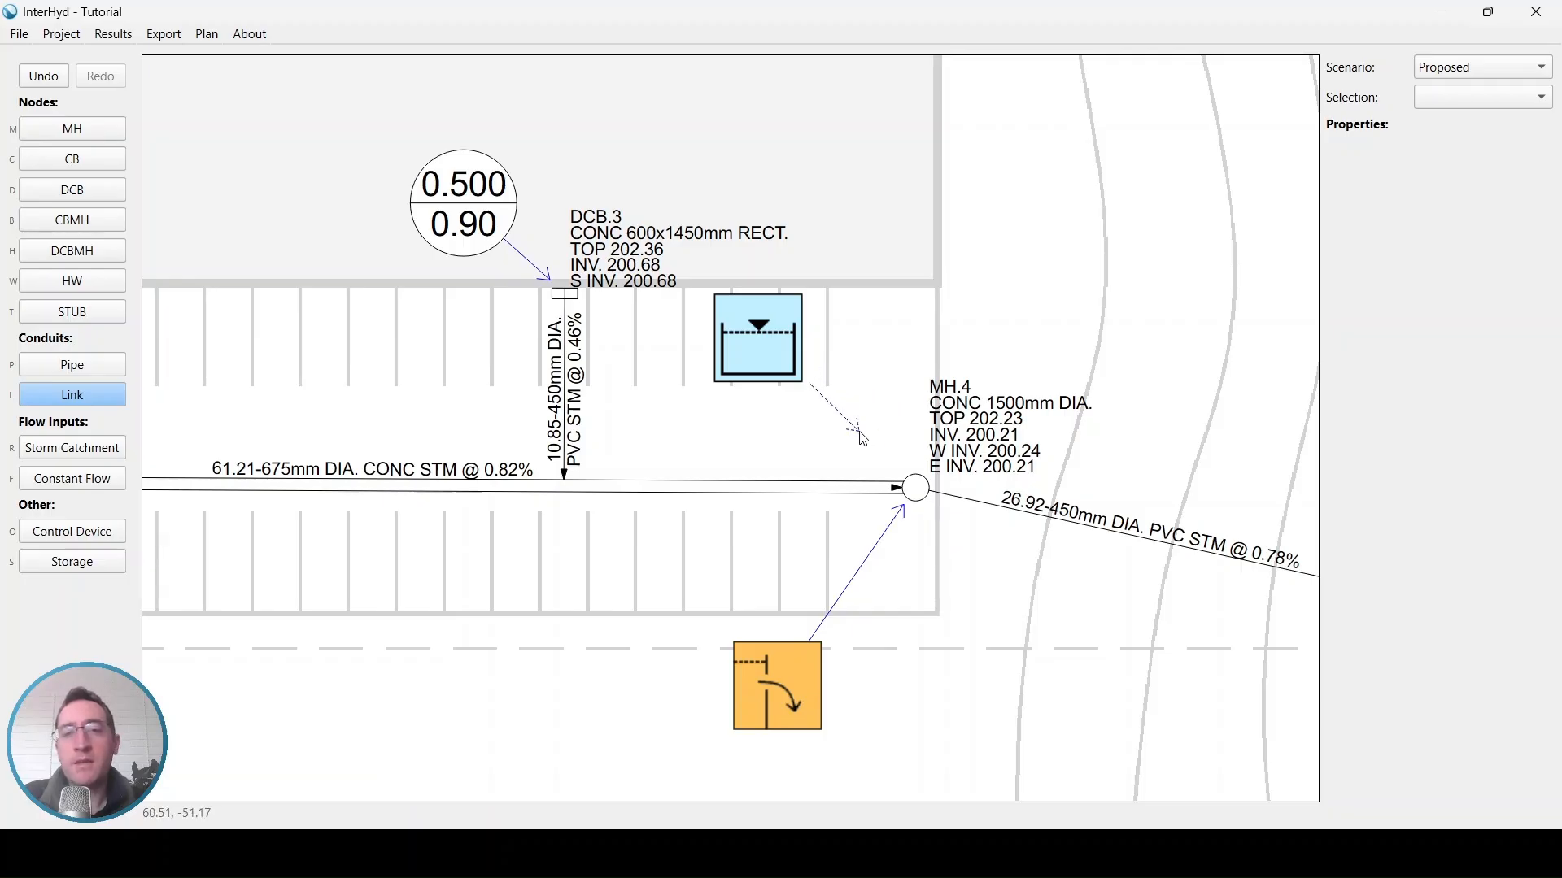
{"action": "left_click", "coordinate": [916, 491]}
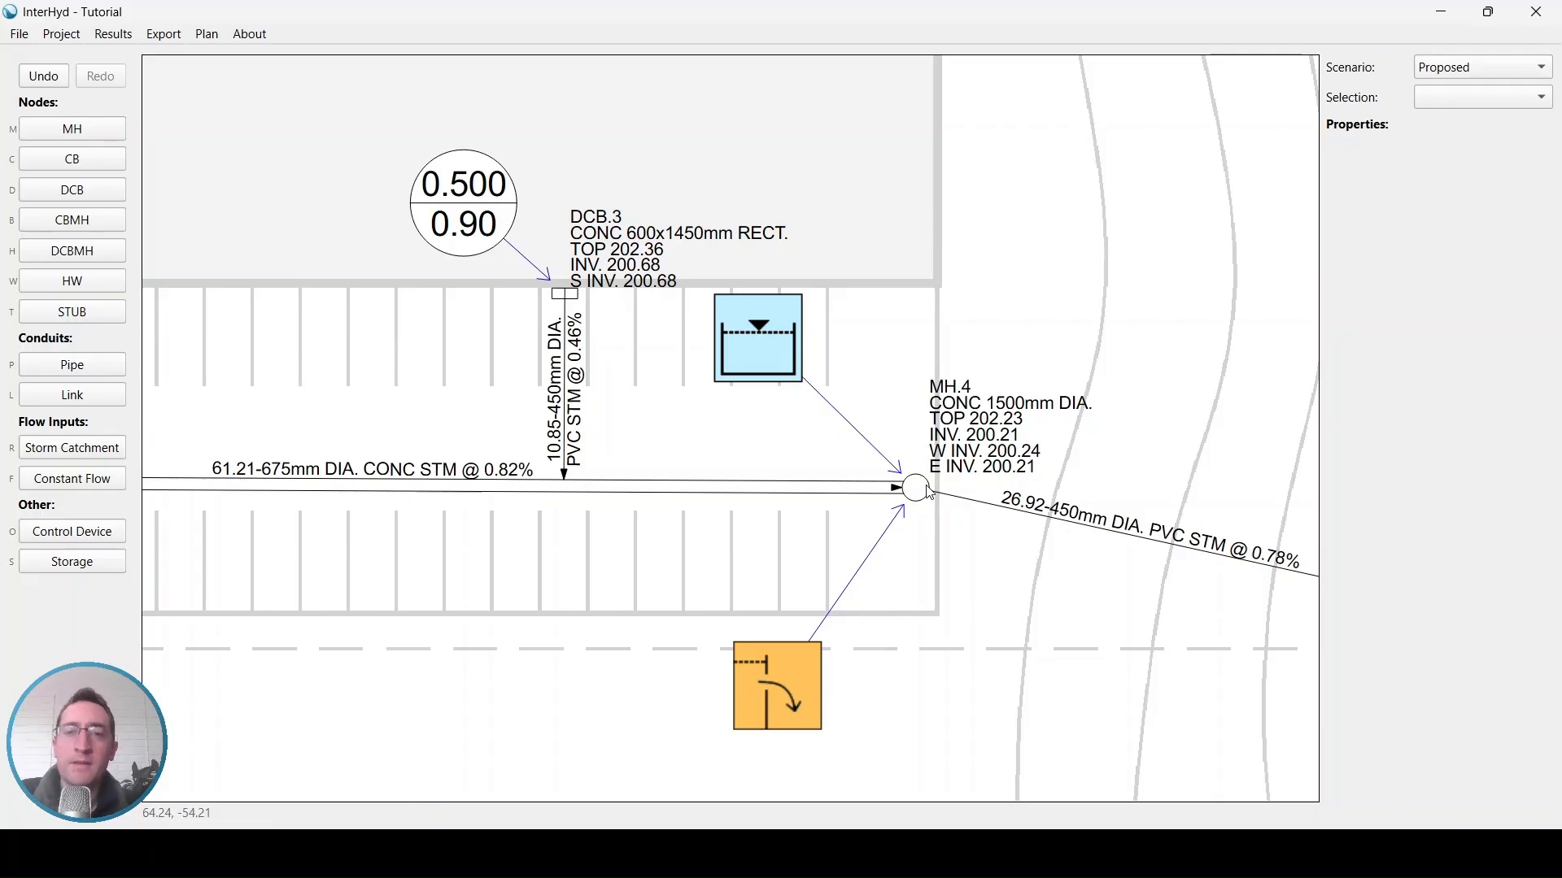
{"action": "left_click", "coordinate": [796, 372]}
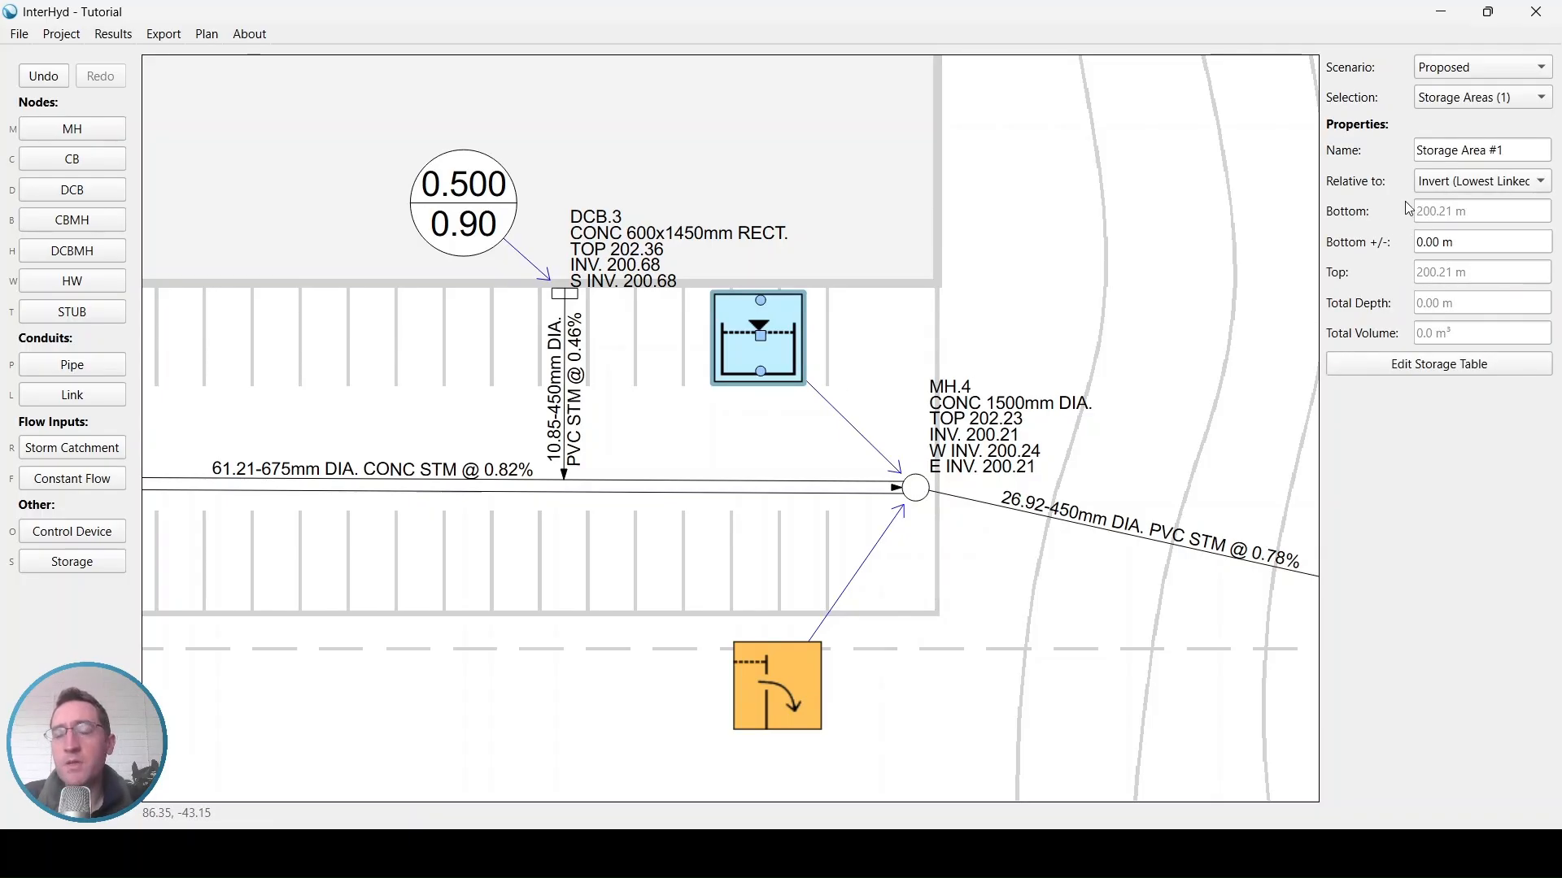
{"action": "left_click", "coordinate": [1513, 186]}
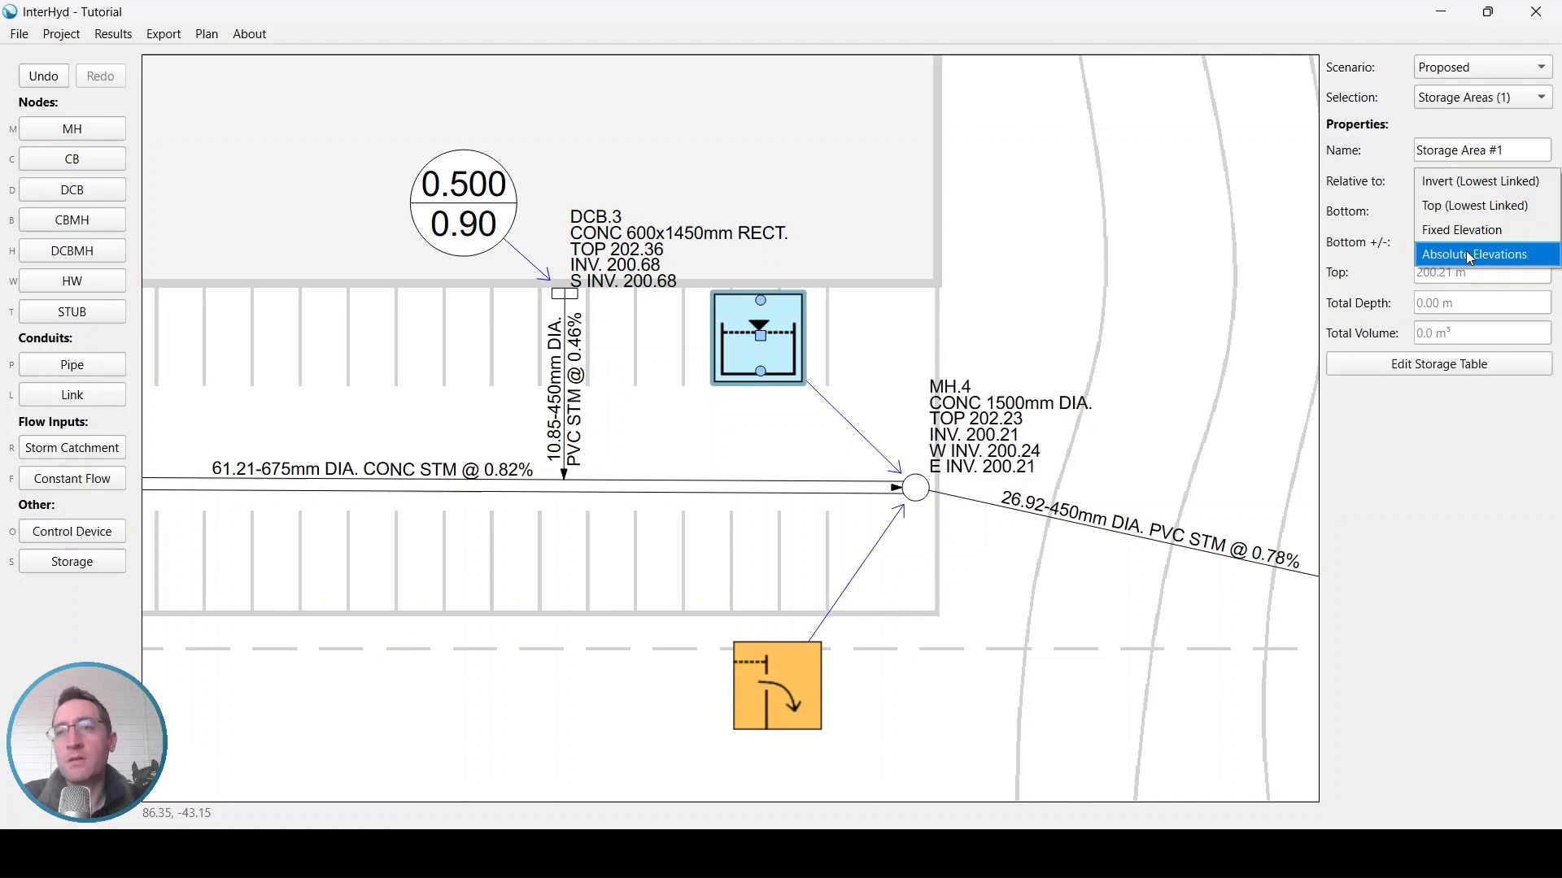
{"action": "left_click", "coordinate": [1450, 188]}
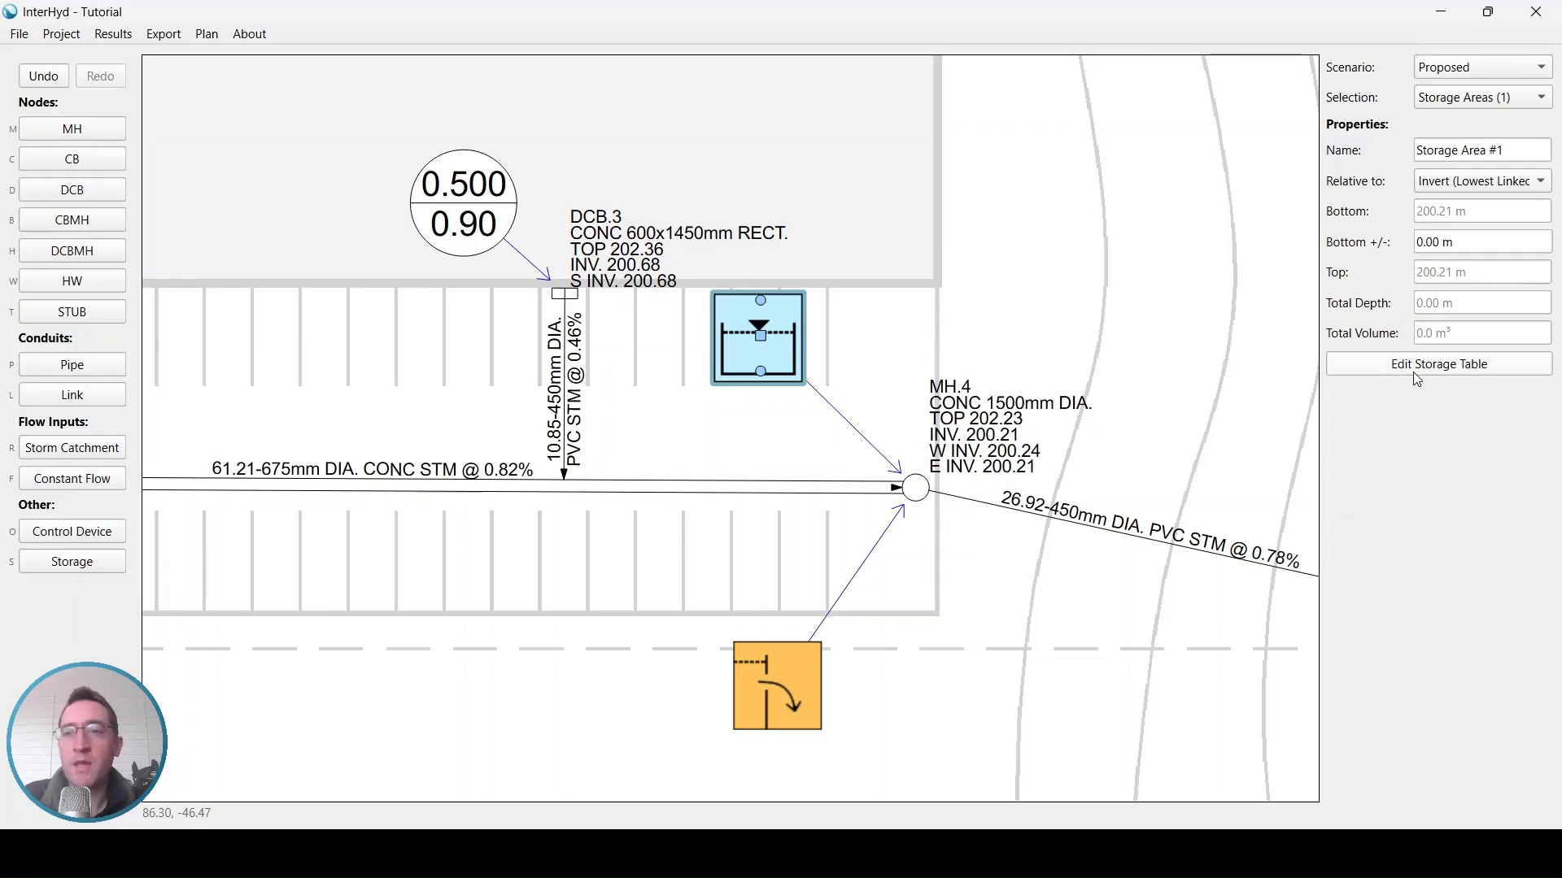
Fill the storage table with depths 0 and 1.5 m, each with an area of 500 m², and confirm
{"action": "left_click", "coordinate": [1371, 366]}
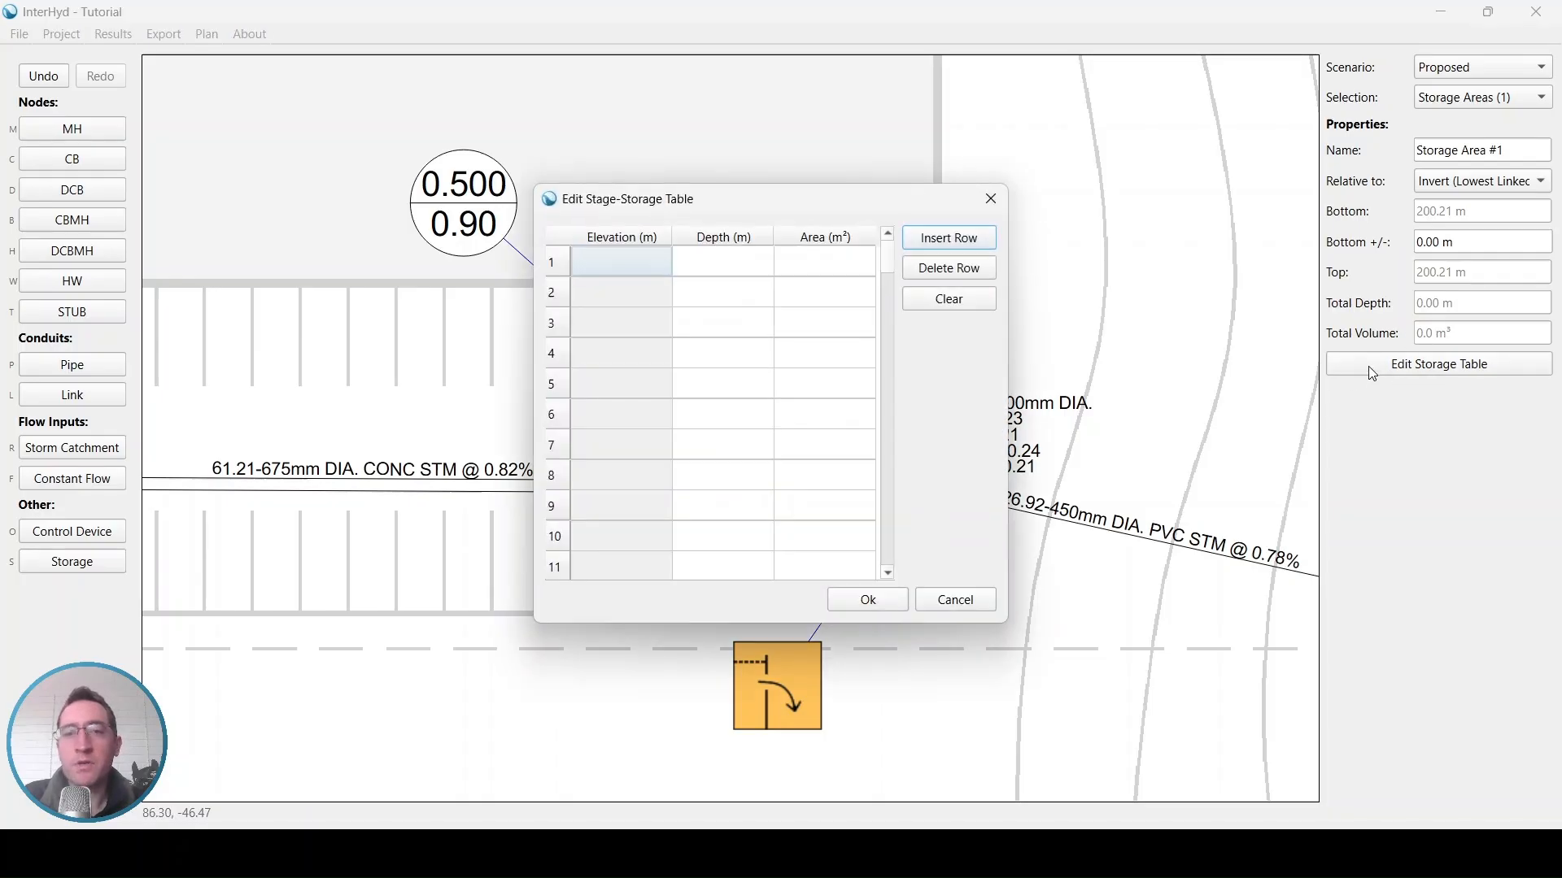
{"action": "left_click", "coordinate": [714, 274]}
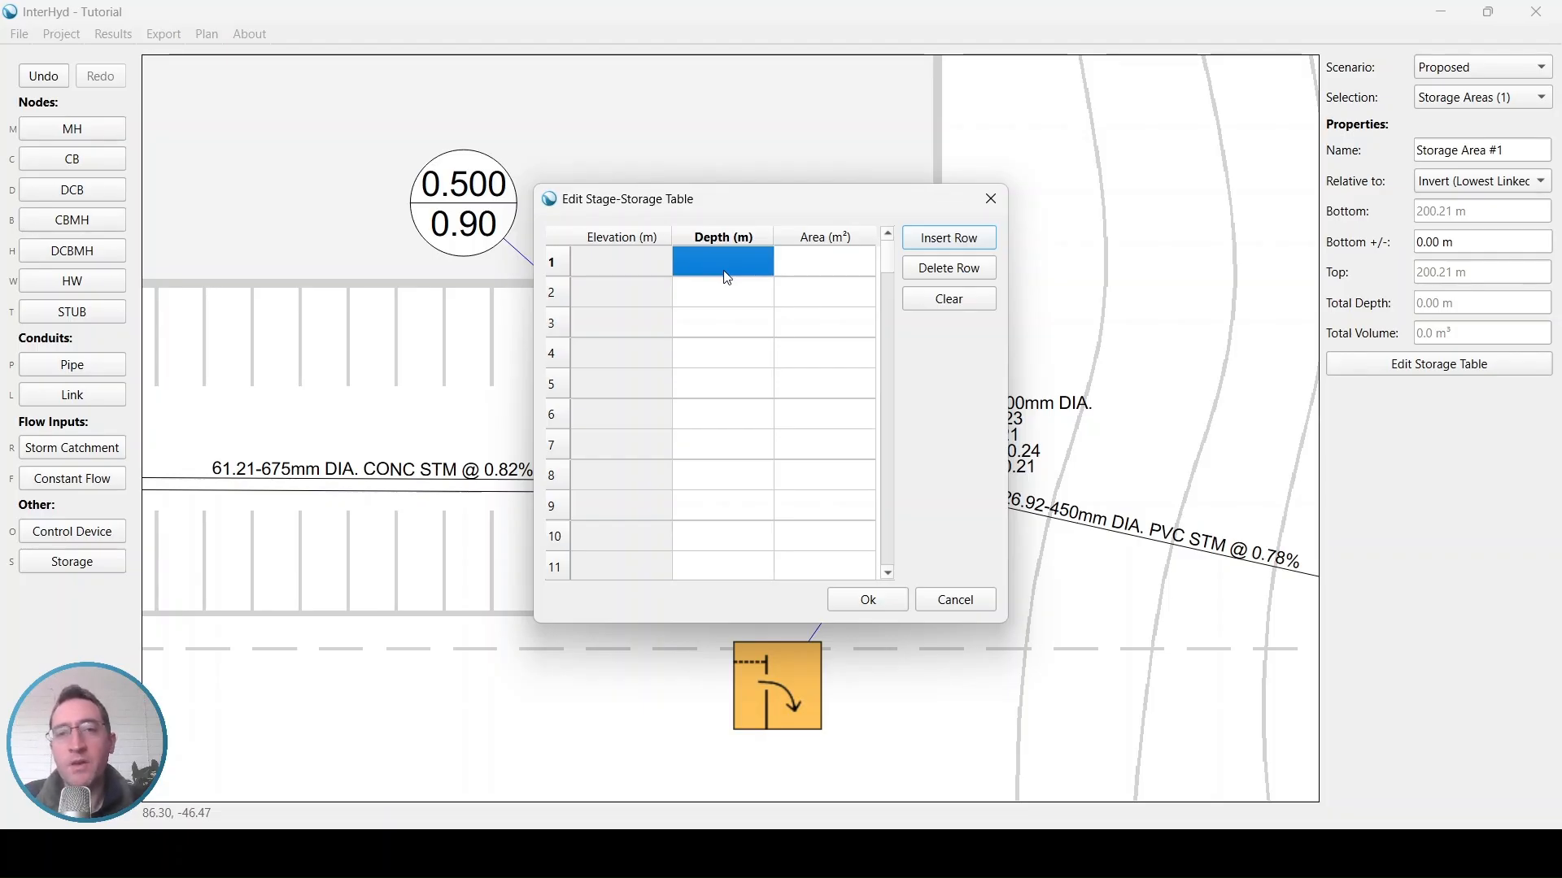
{"action": "type", "text": "0"}
{"action": "left_click", "coordinate": [729, 290]}
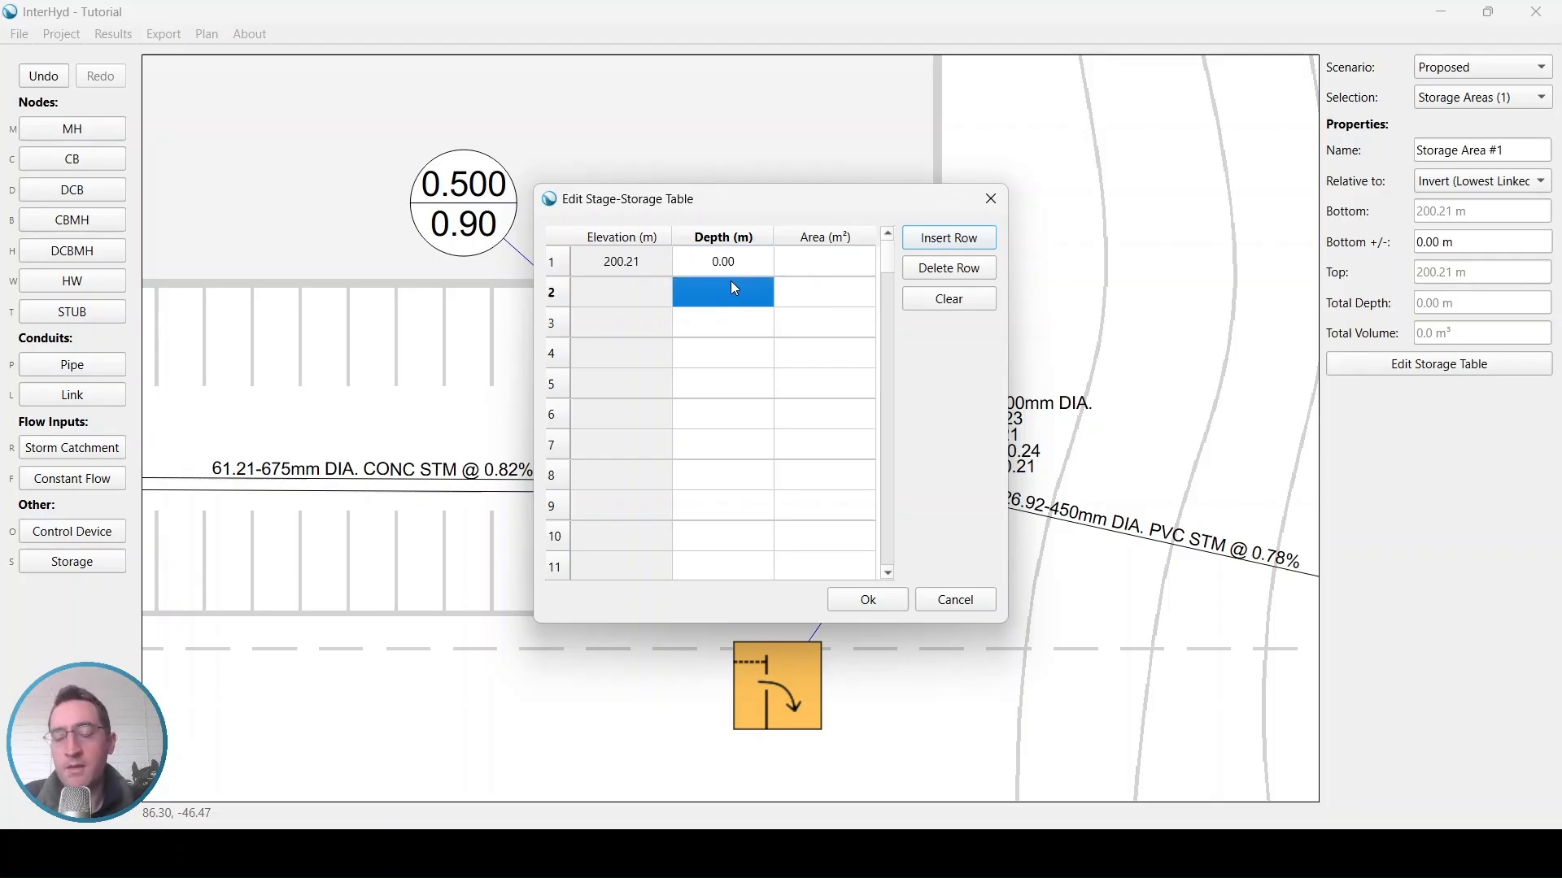
{"action": "type", "text": "1.5"}
{"action": "left_click", "coordinate": [812, 270]}
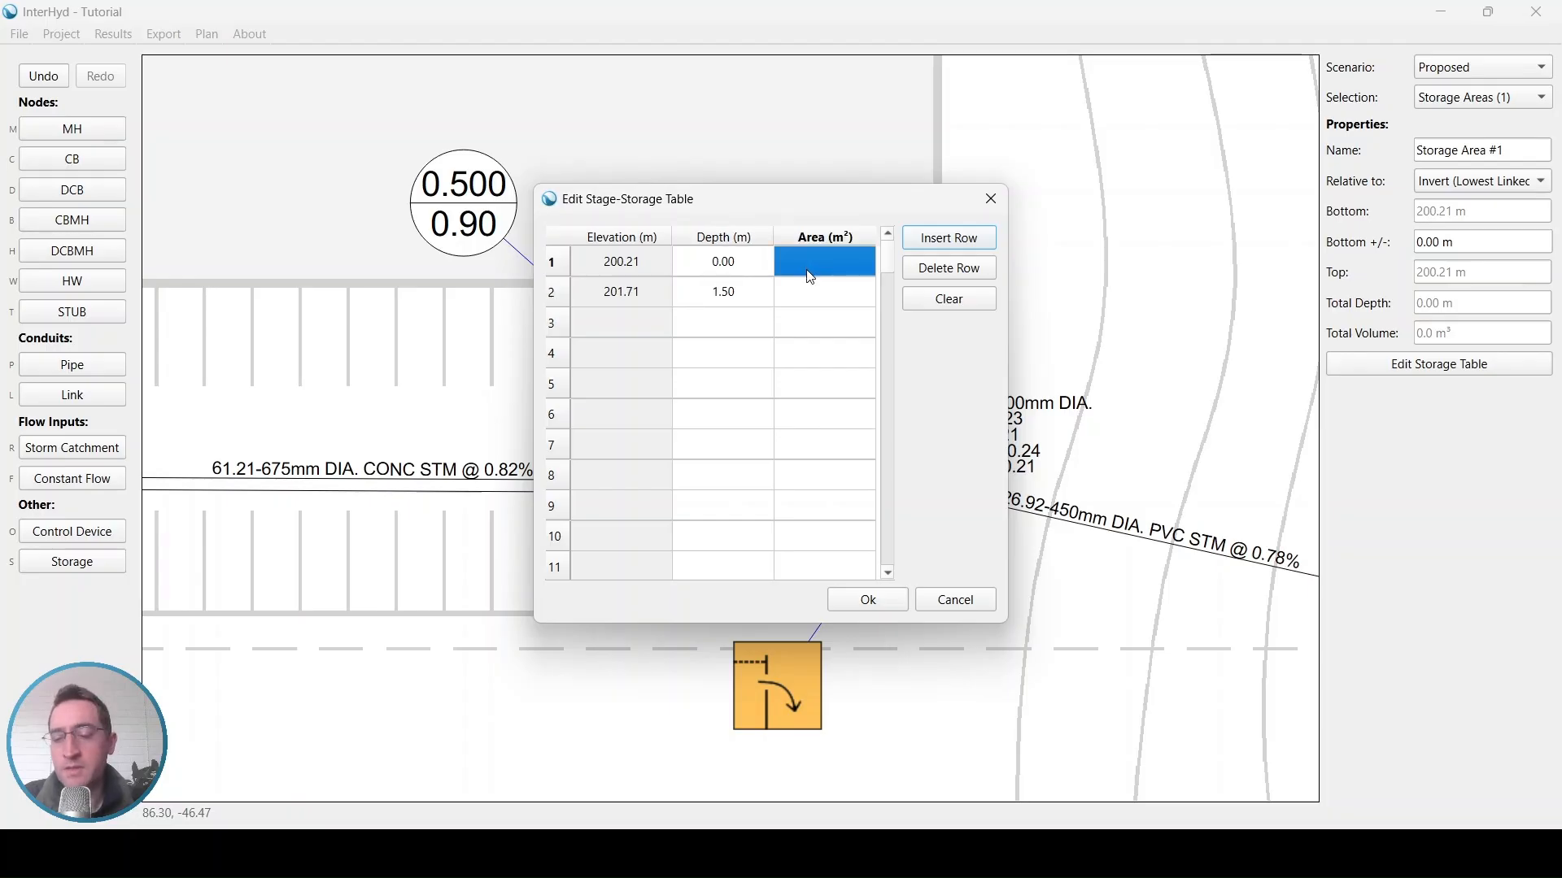
{"action": "type", "text": "500"}
{"action": "left_click", "coordinate": [815, 303]}
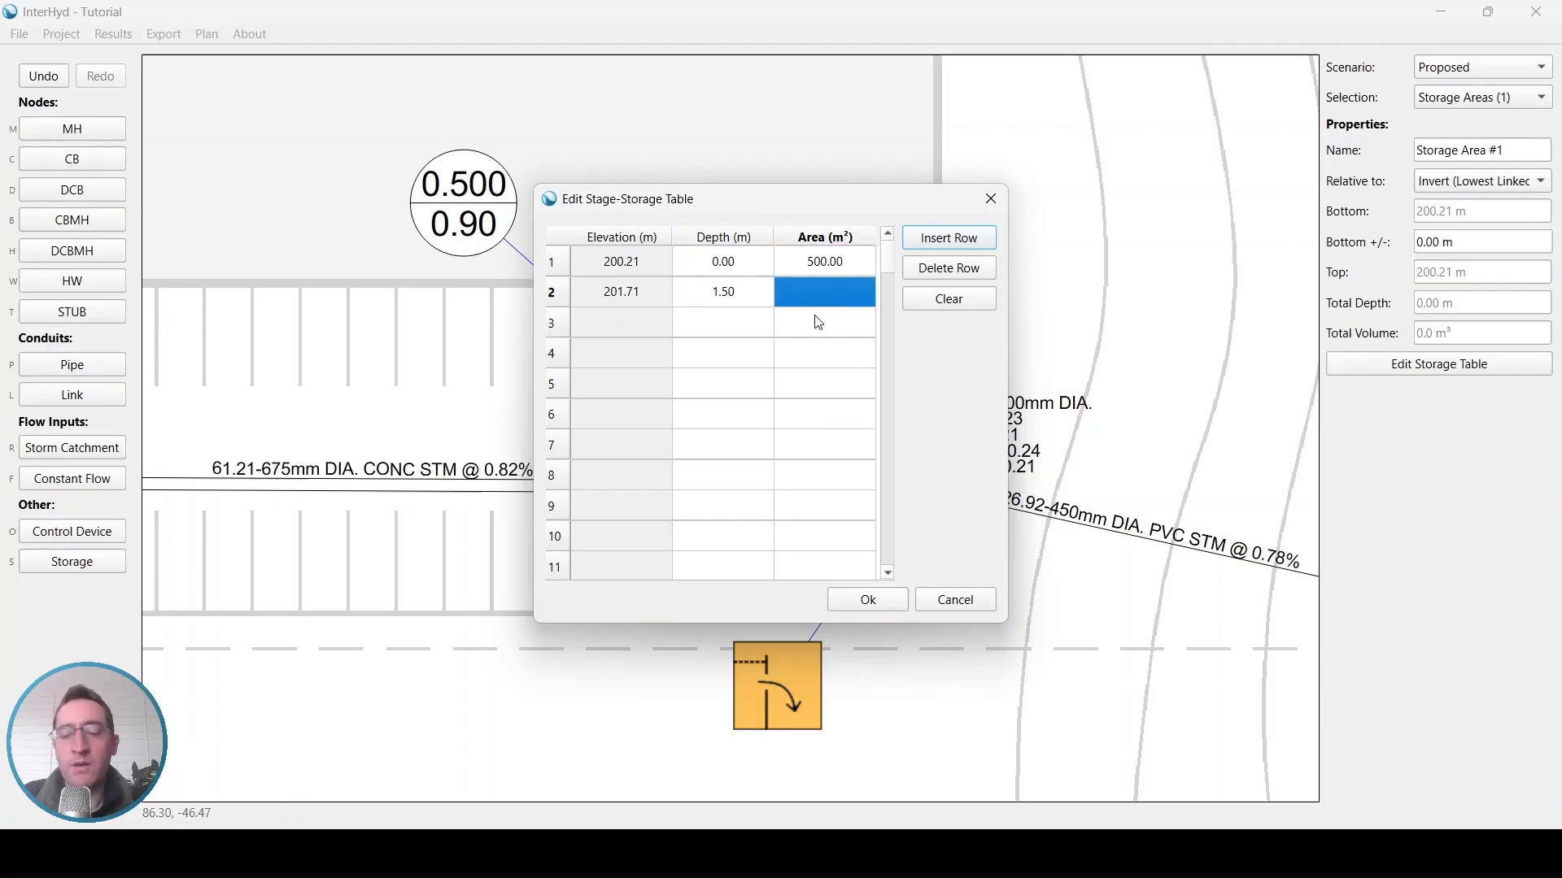
{"action": "type", "text": "500"}
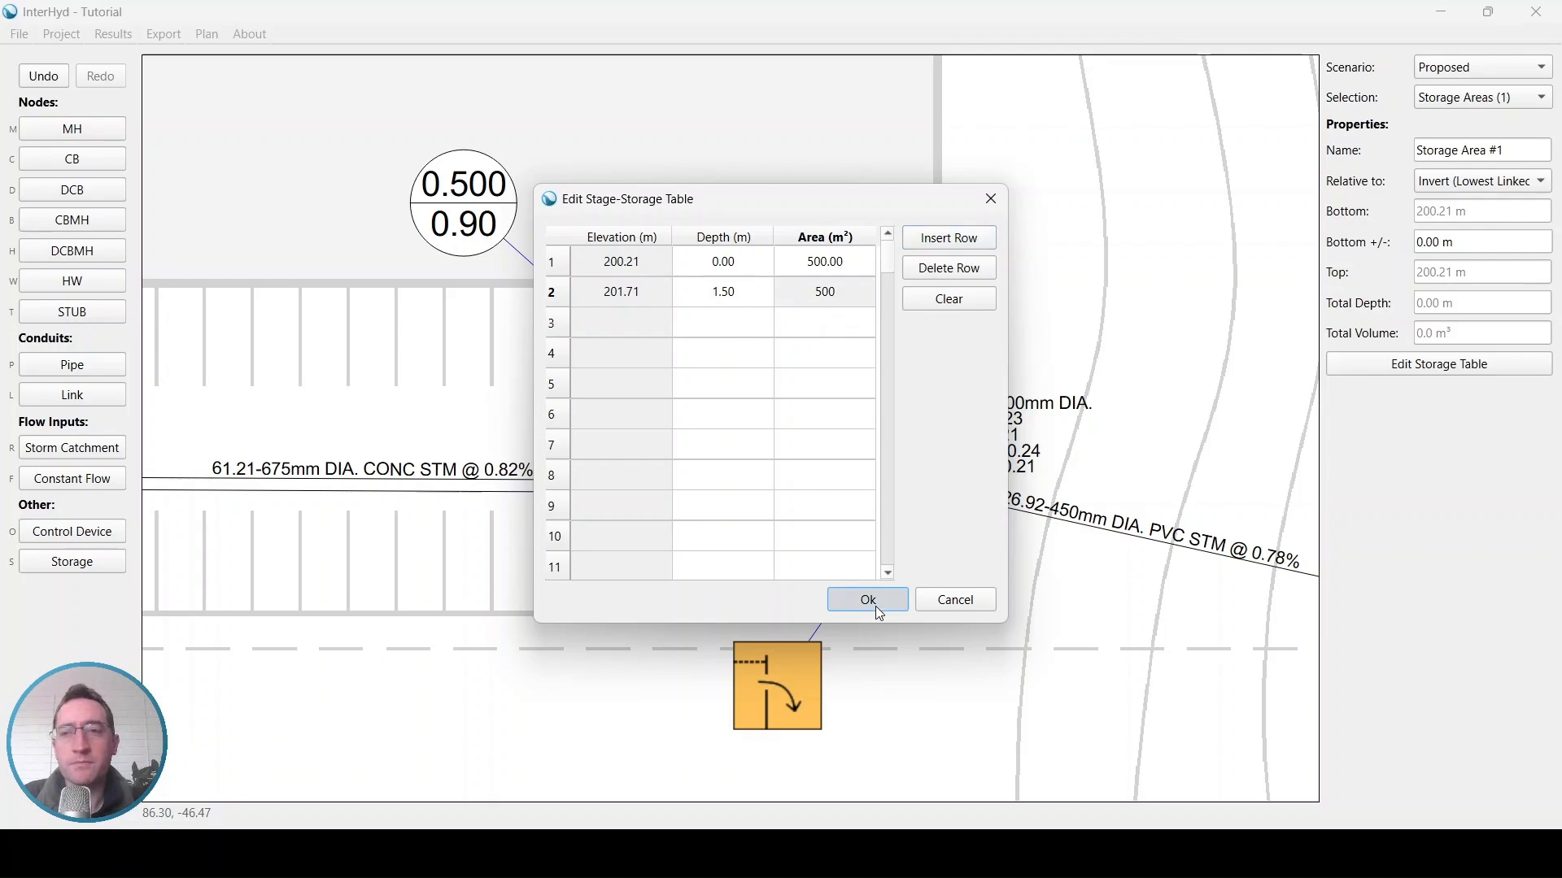
{"action": "left_click", "coordinate": [874, 606]}
Try offsetting the storage area's bottom by 0.3 m, then reset the bottom offset to 0 m
{"action": "left_click", "coordinate": [1479, 213]}
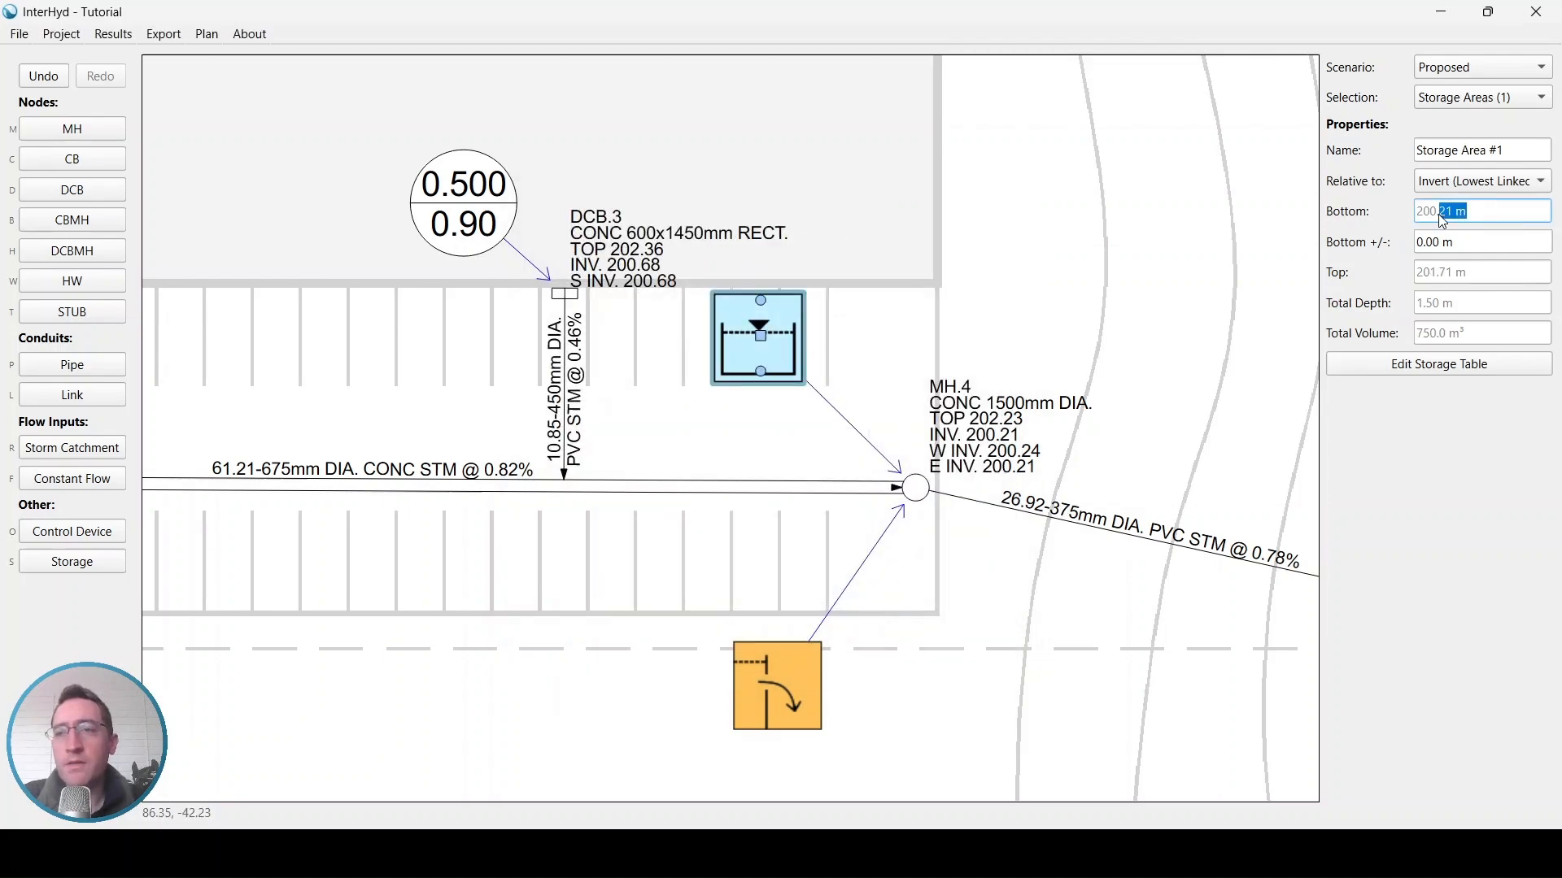
{"action": "left_click", "coordinate": [1477, 214]}
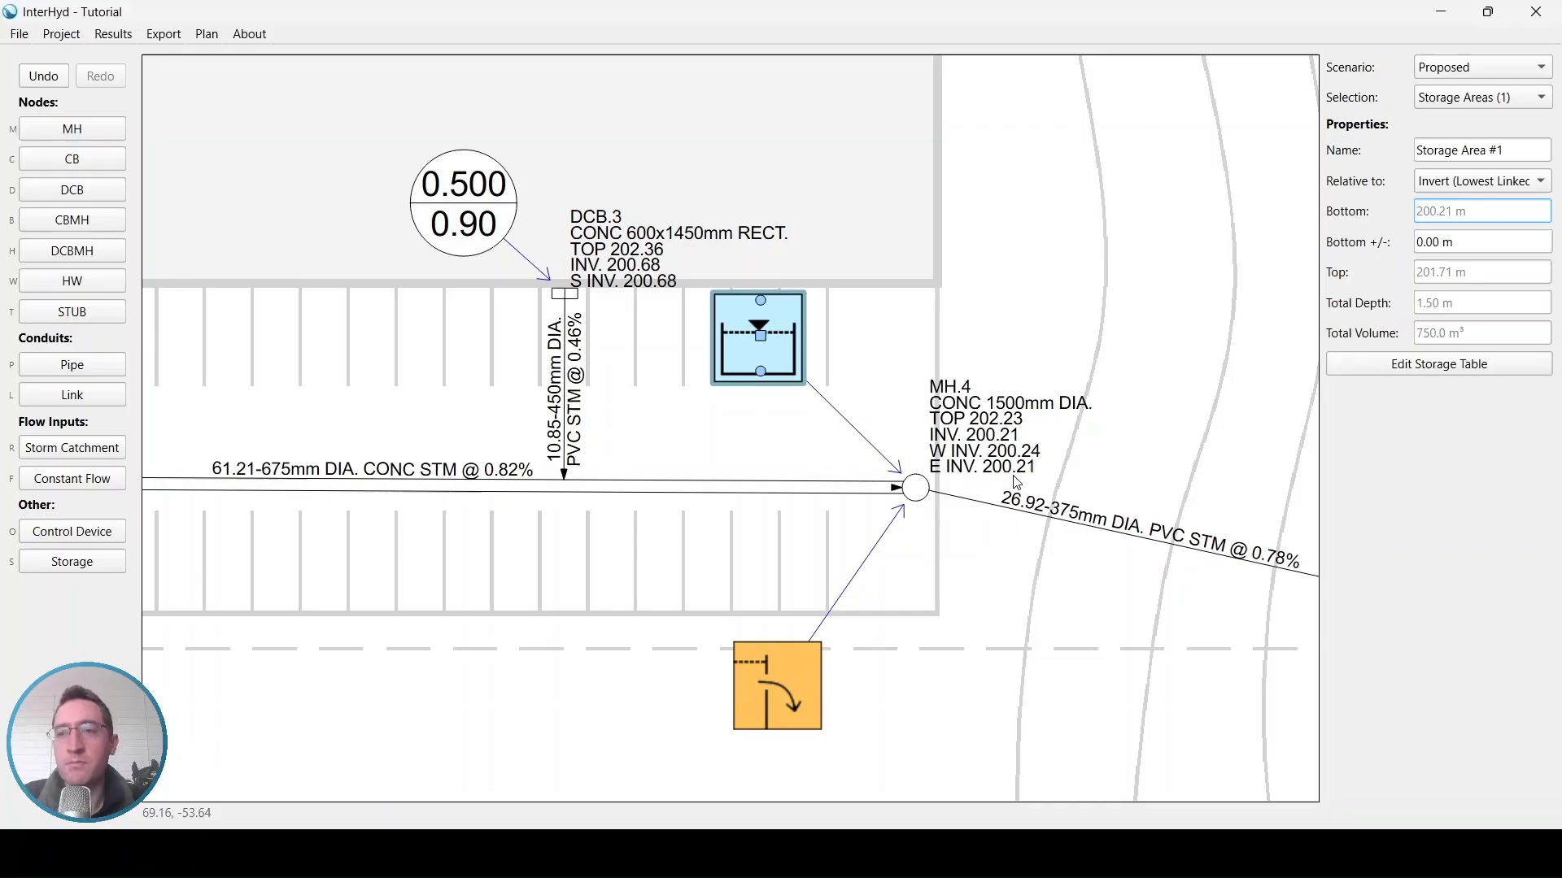
{"action": "left_click", "coordinate": [1473, 242]}
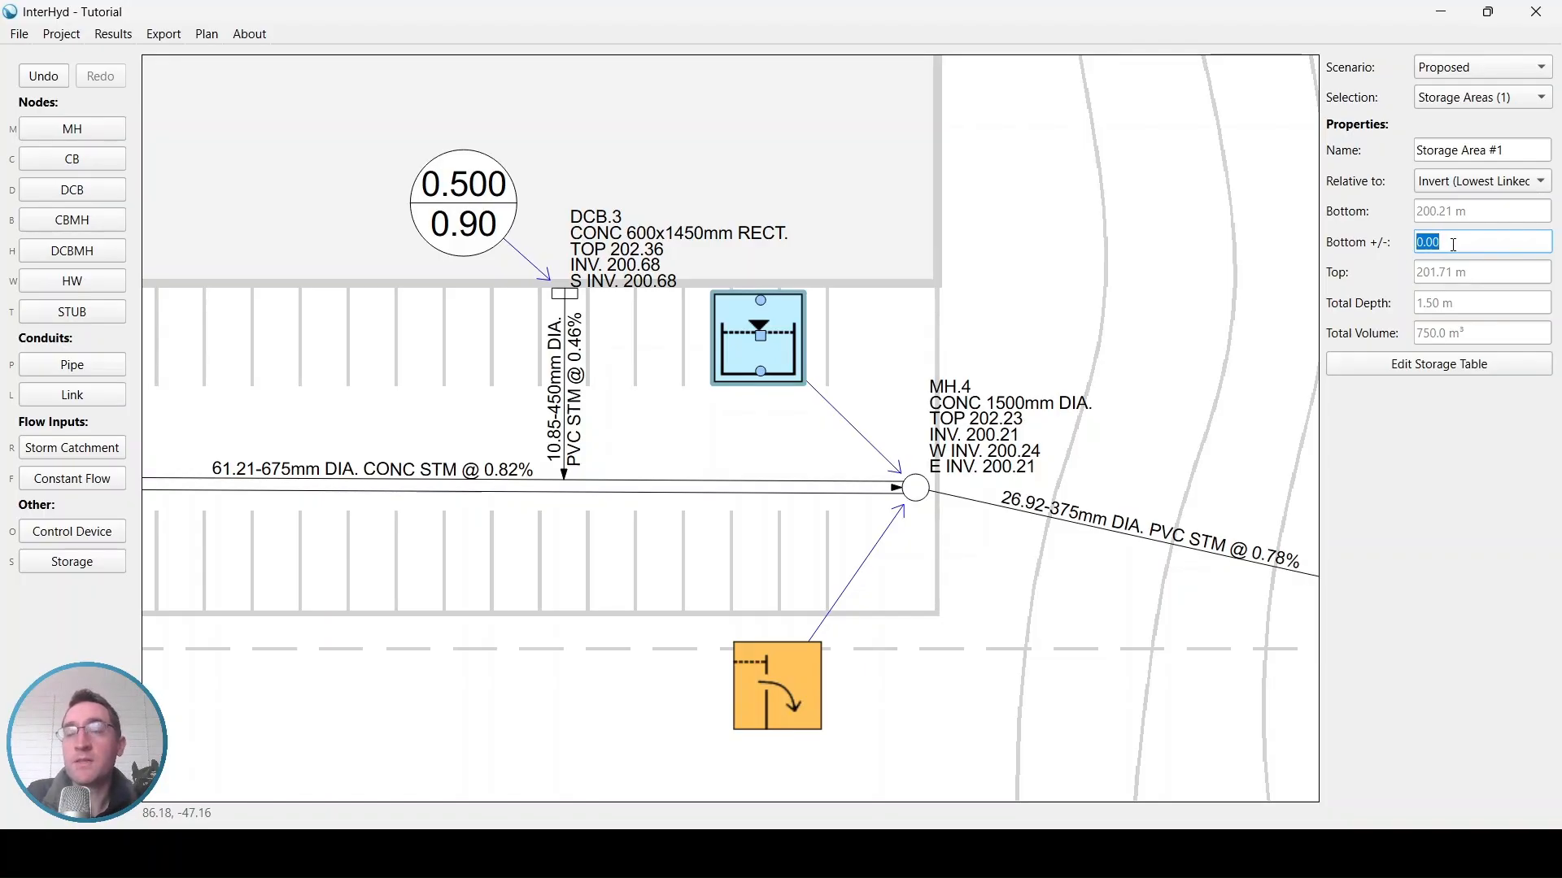
{"action": "type", "text": "0.3"}
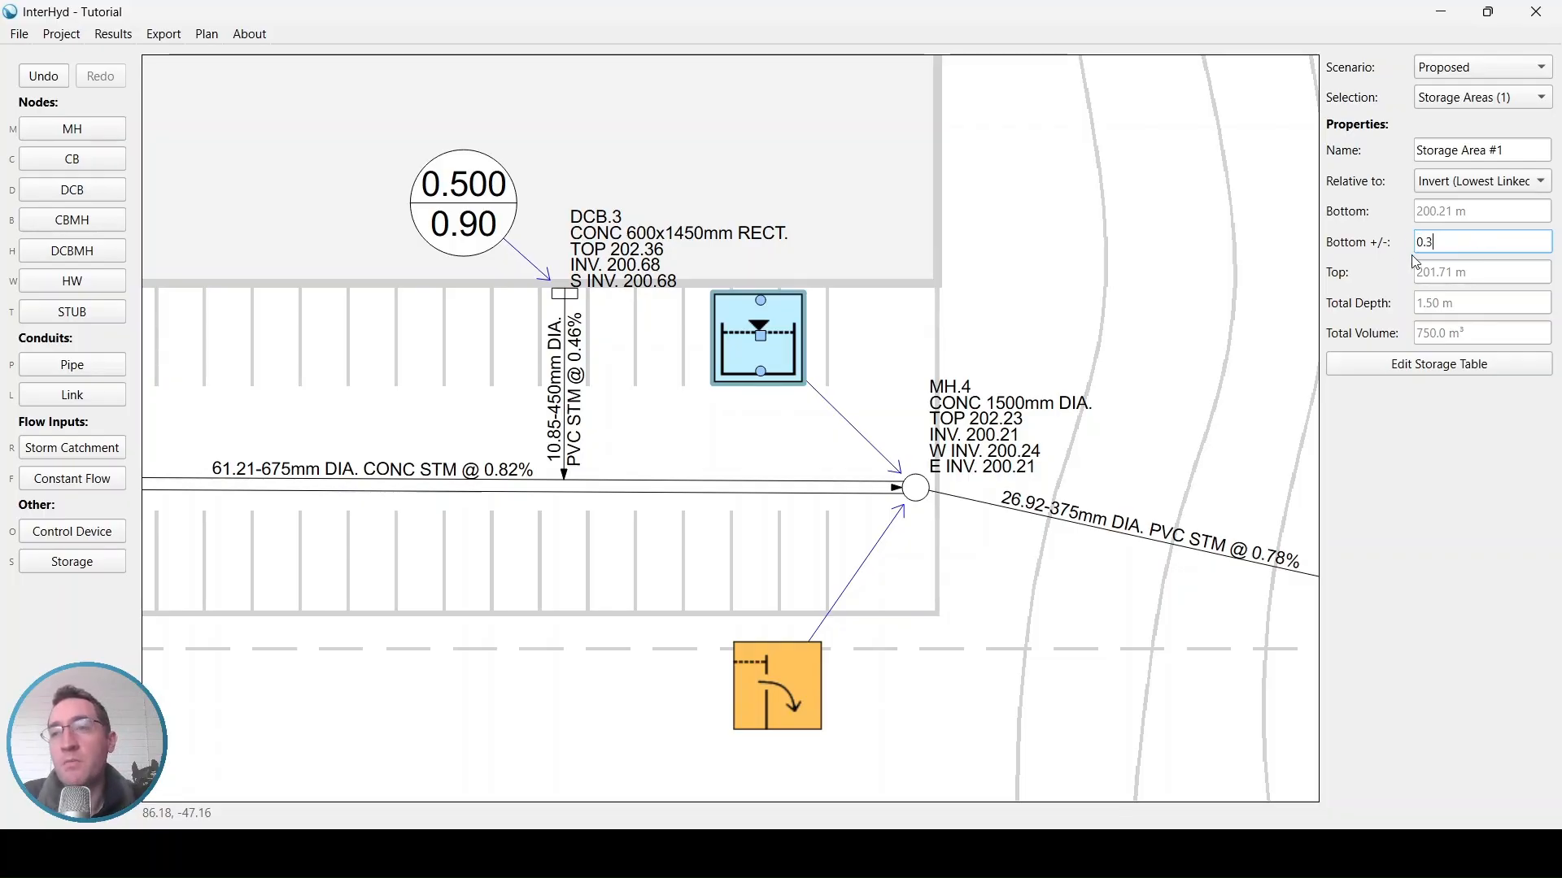
{"action": "left_click", "coordinate": [1479, 280]}
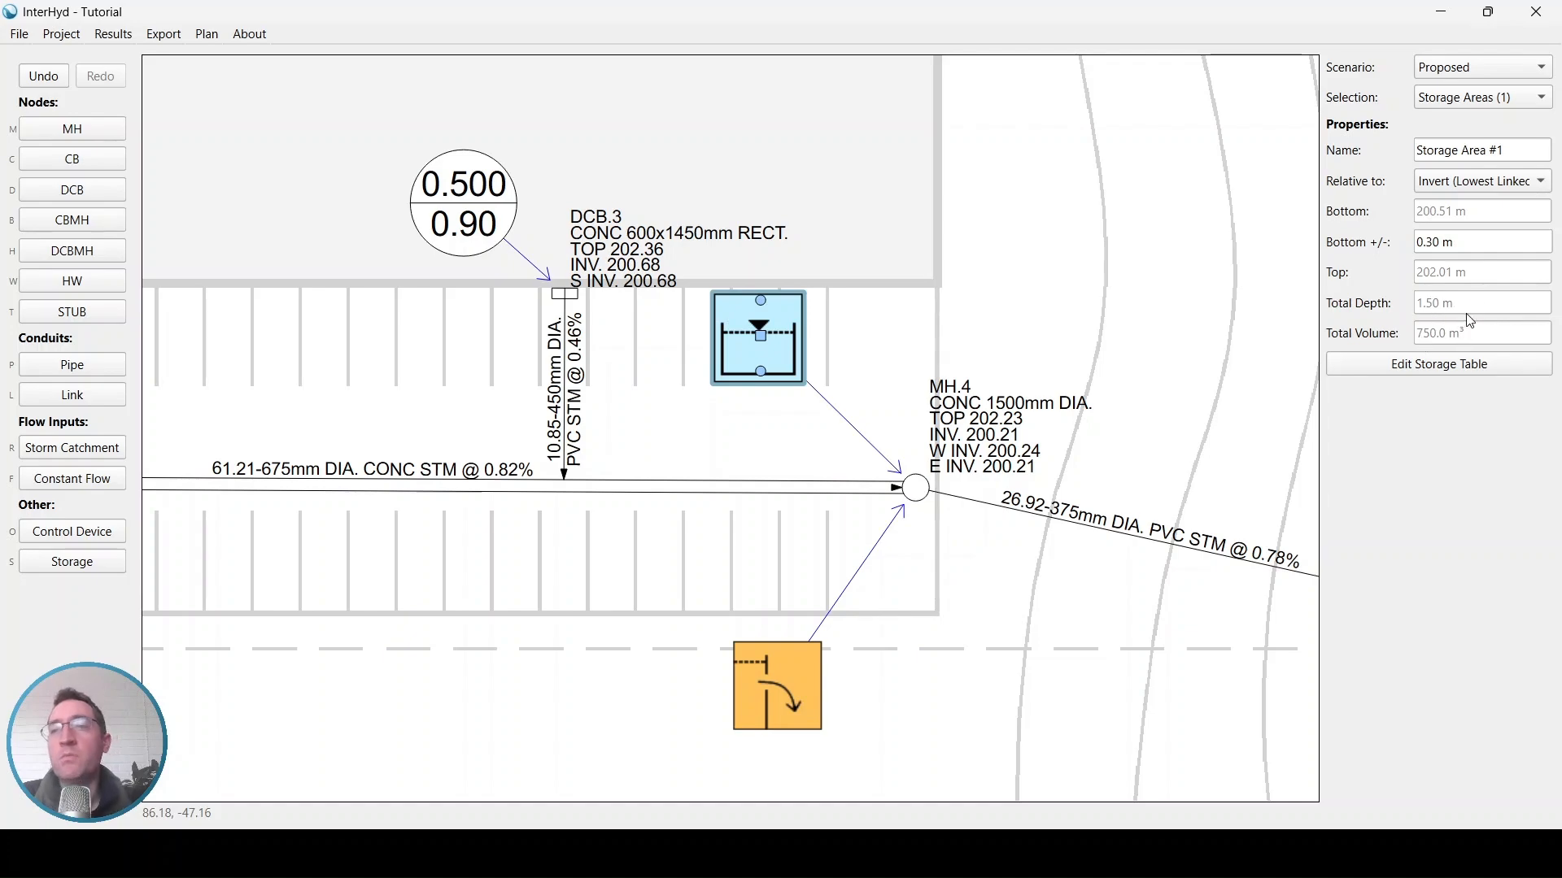
{"action": "double_click", "coordinate": [1432, 243]}
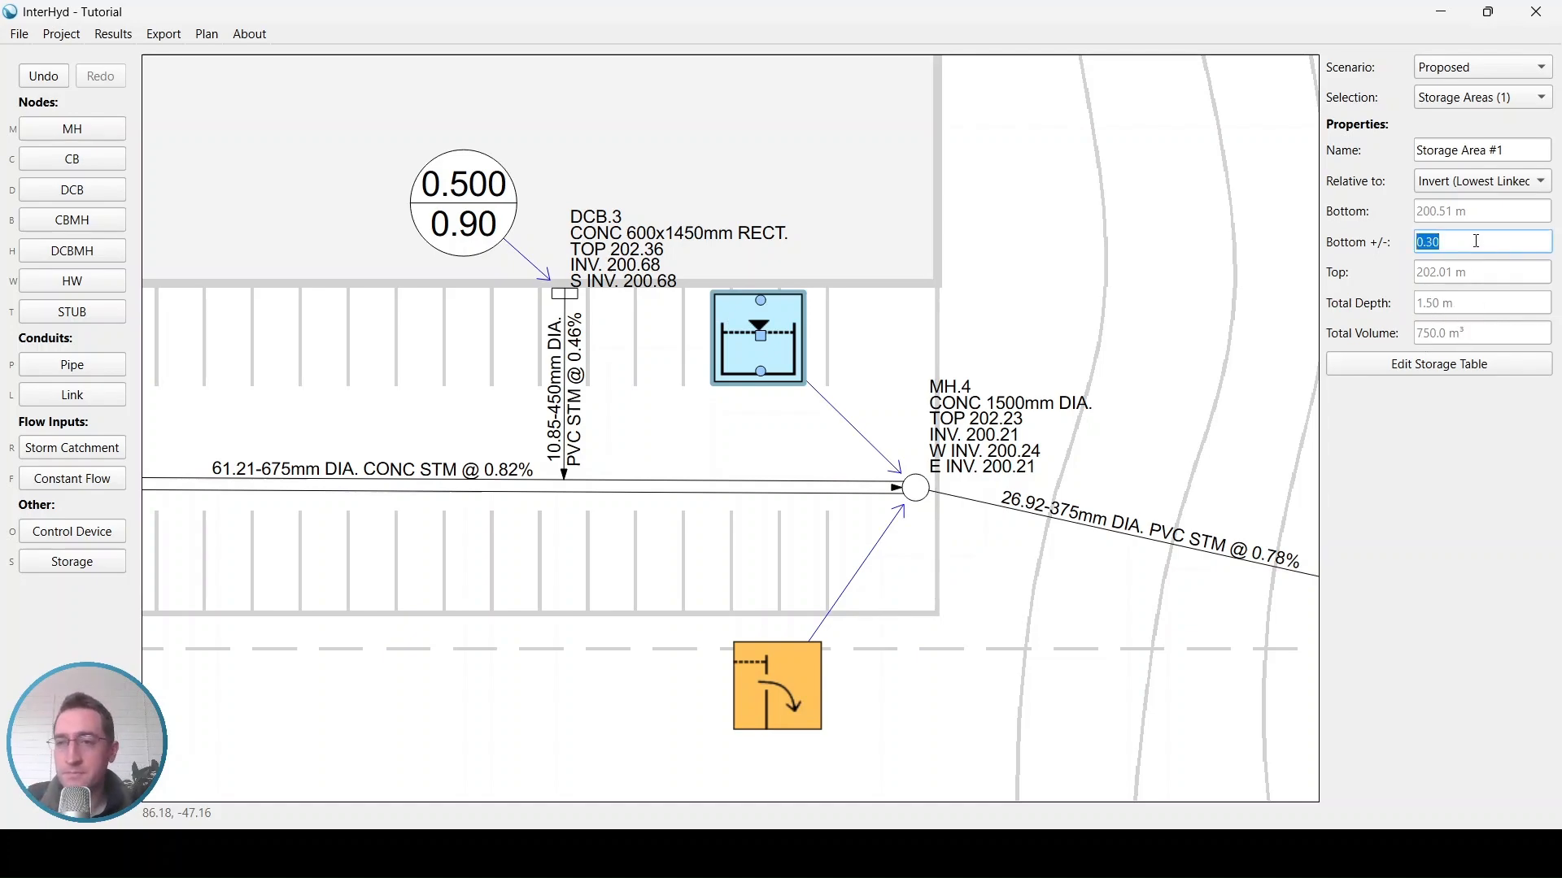
{"action": "type", "text": "0"}
{"action": "key", "text": "Return"}
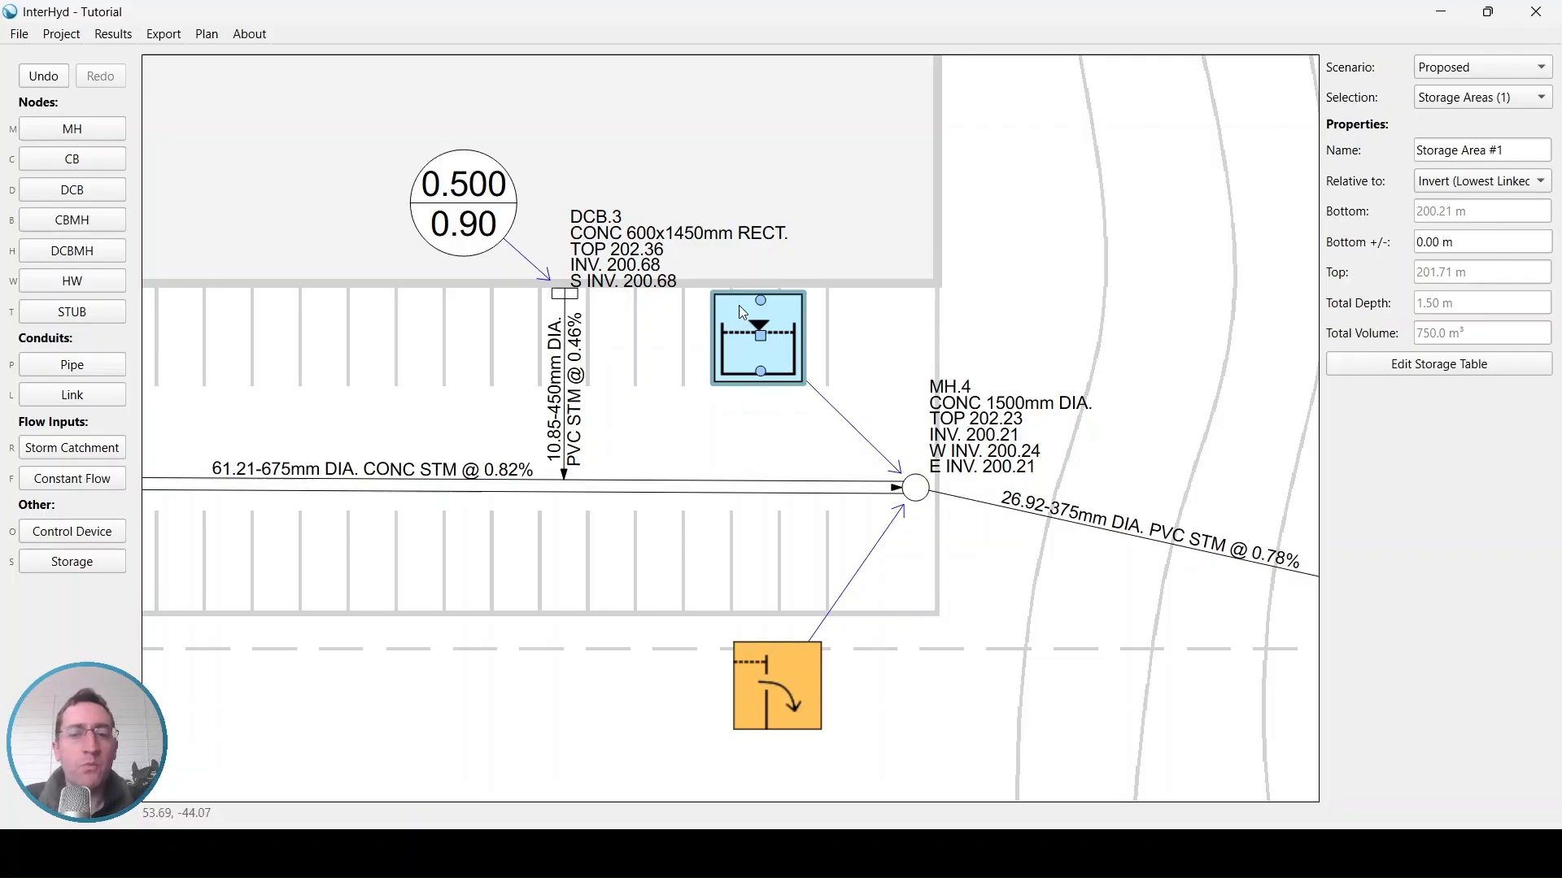
Open the SWM summary for the proposed storage groups and review storage required versus storage provided per event
{"action": "mouse_move", "coordinate": [1042, 854]}
{"action": "left_click", "coordinate": [1153, 753]}
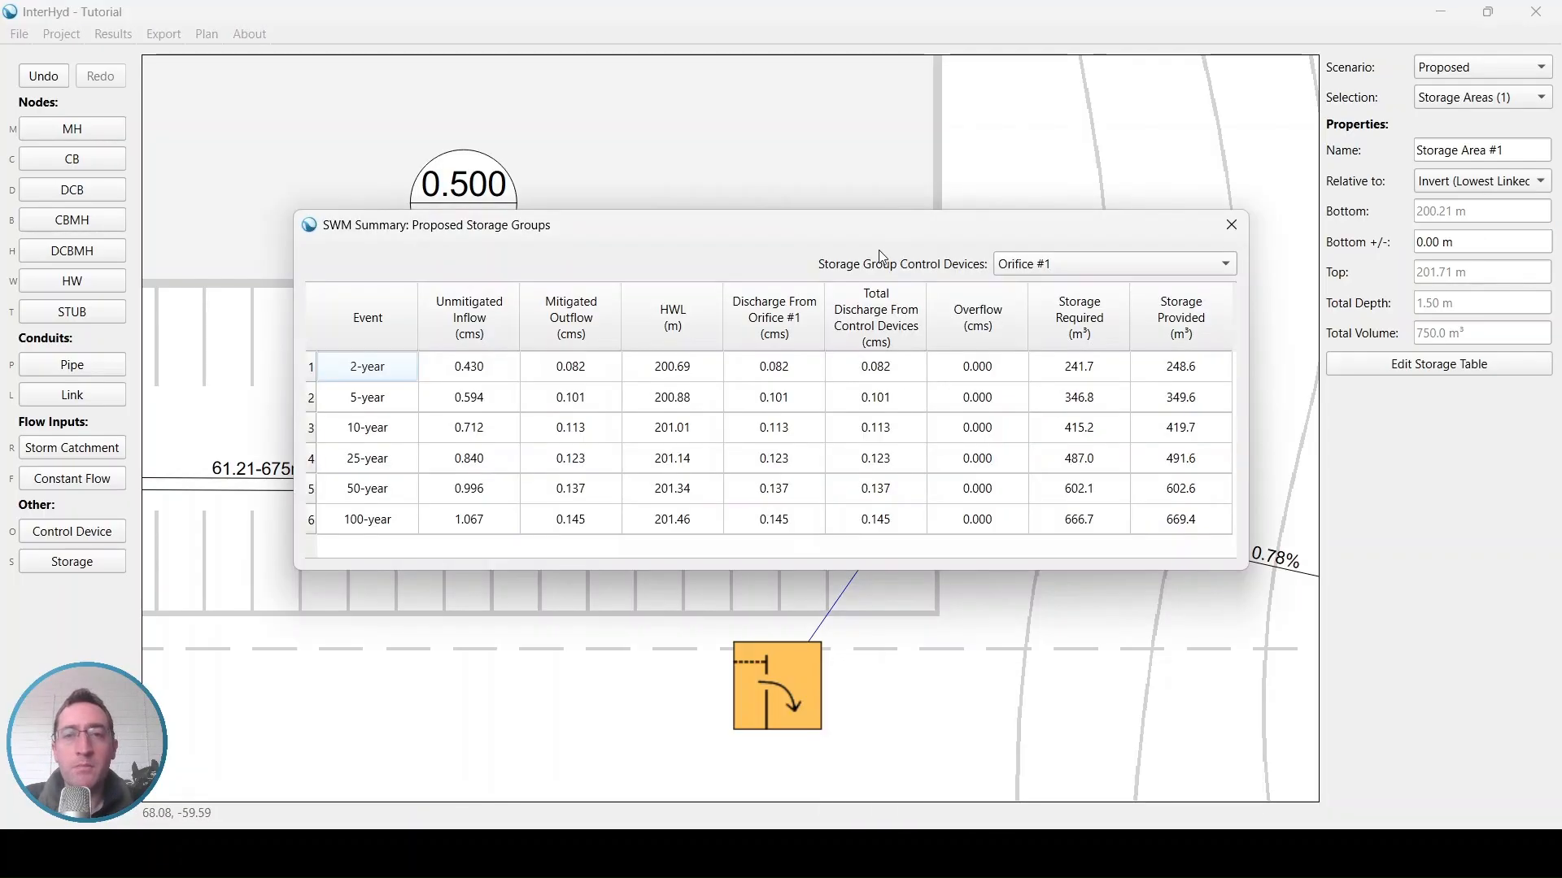
{"action": "left_click_drag", "start_coordinate": [879, 228], "coordinate": [870, 224]}
{"action": "left_click_drag", "start_coordinate": [976, 404], "coordinate": [993, 523]}
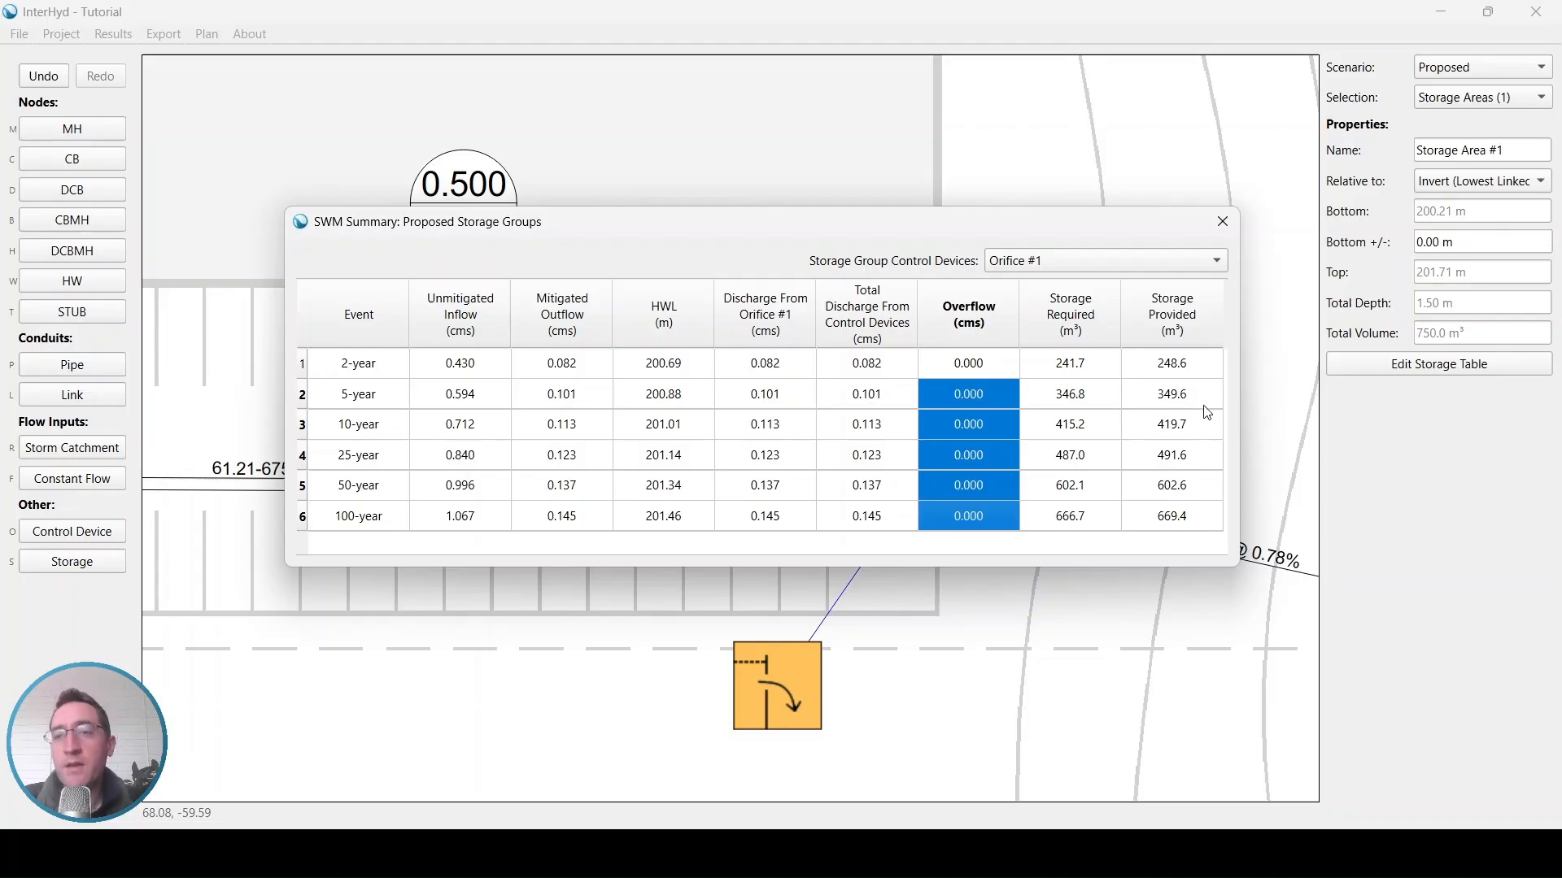
{"action": "left_click", "coordinate": [1199, 520]}
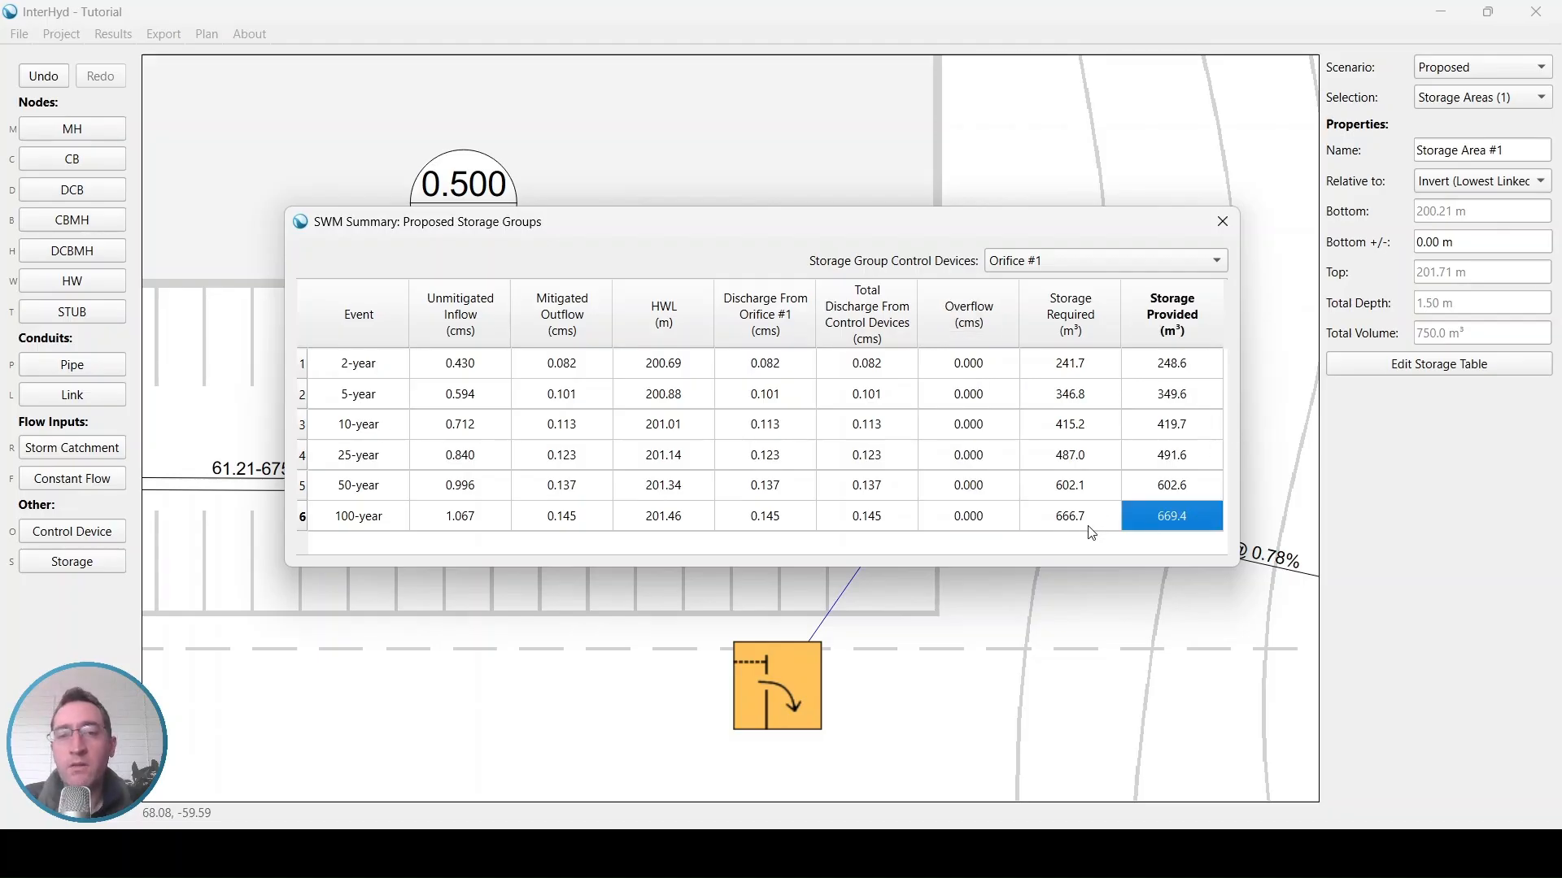
{"action": "left_click", "coordinate": [697, 524]}
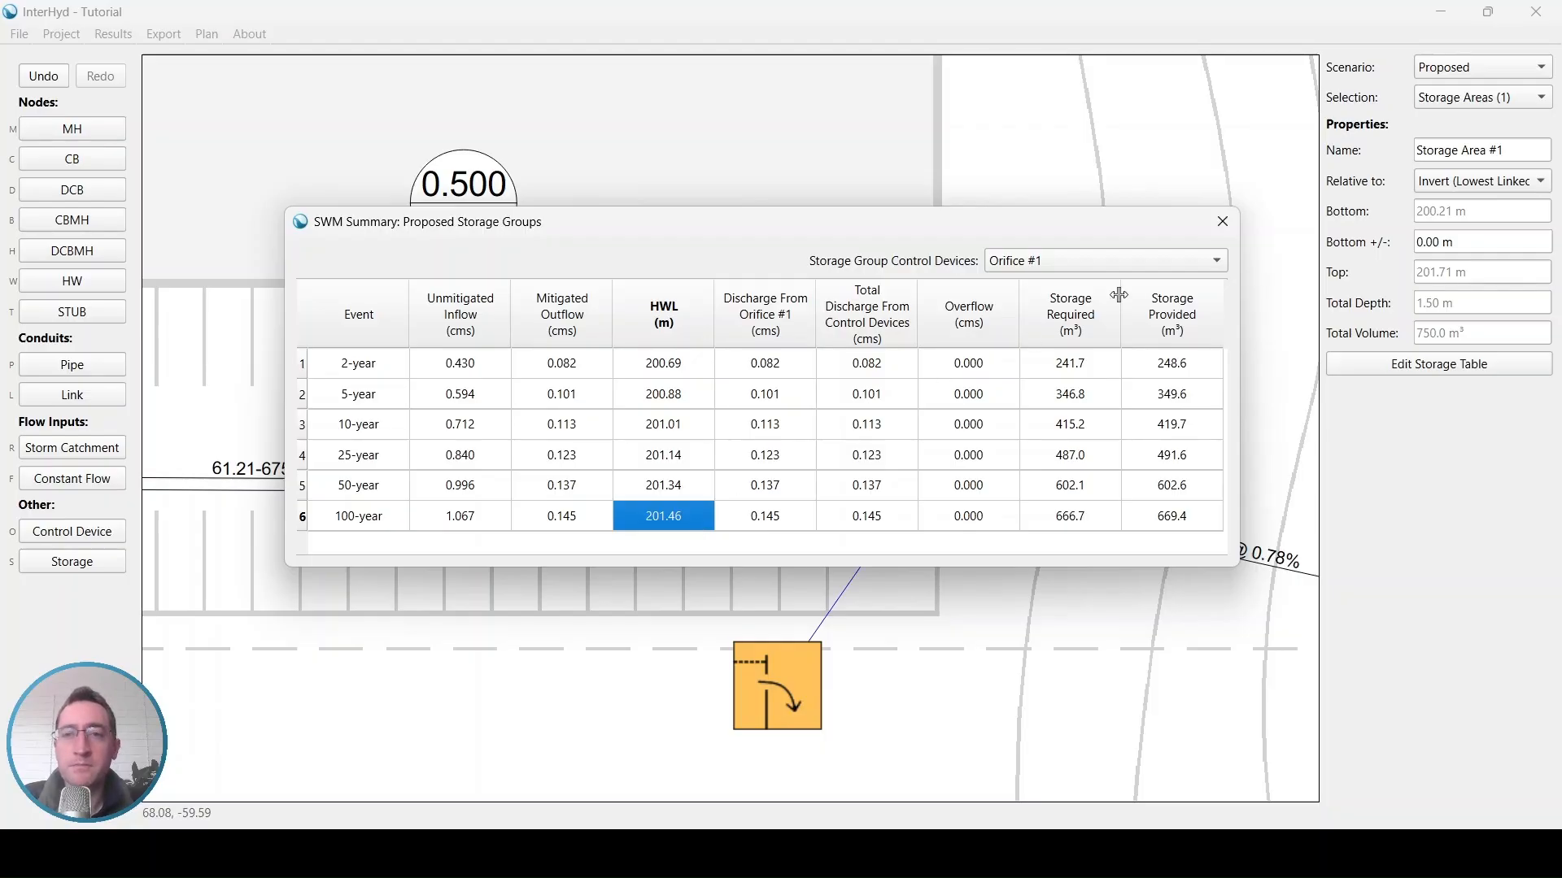
{"action": "left_click", "coordinate": [1228, 236]}
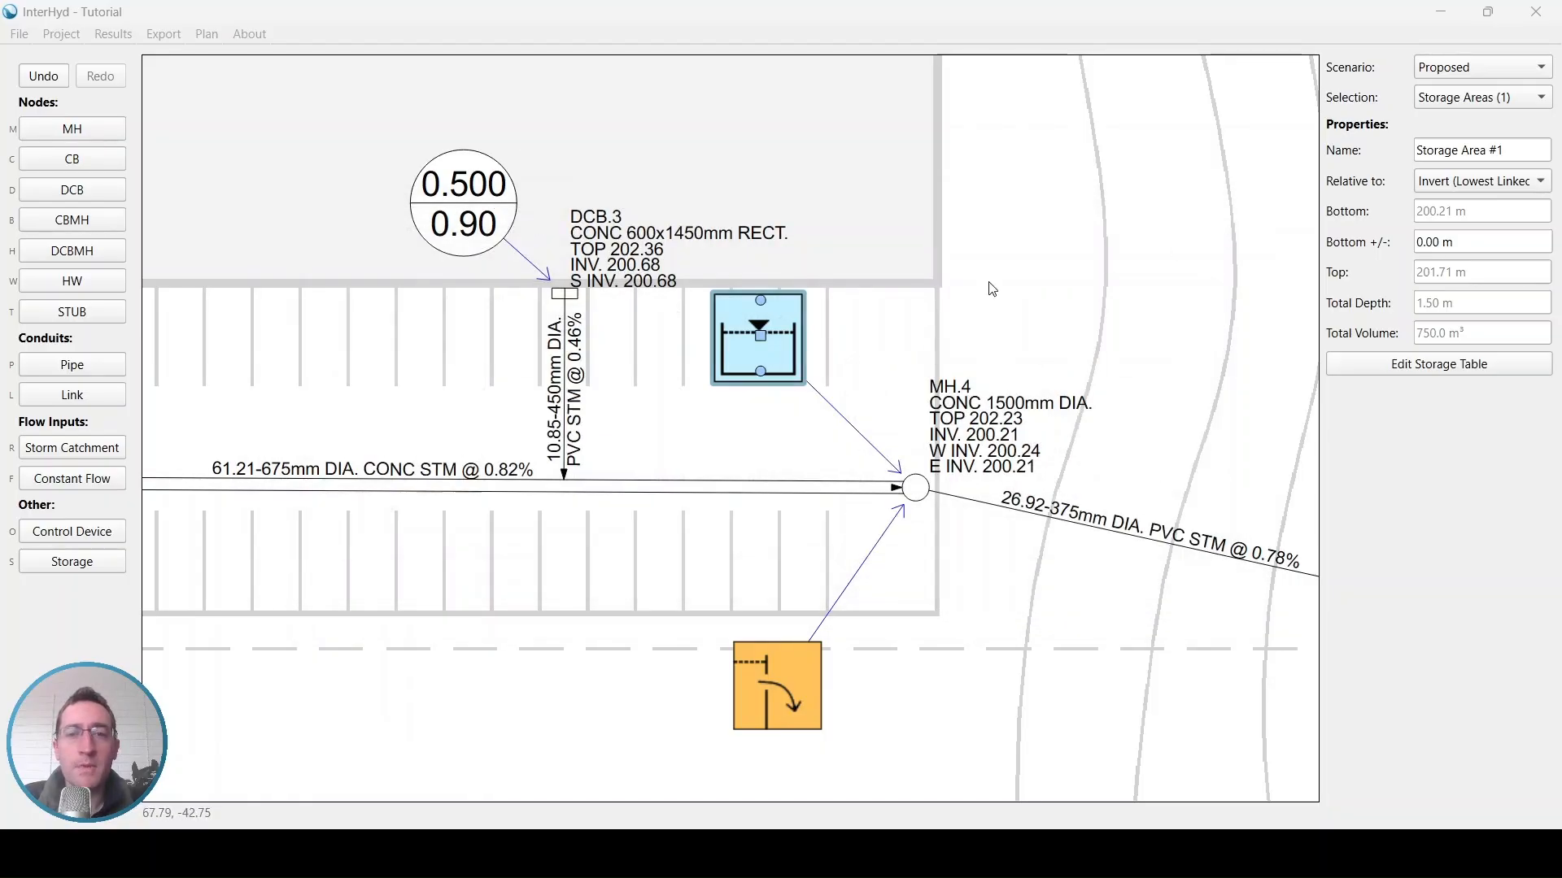
Move Storage Area #1 slightly east, closer to MH.4
{"action": "left_click_drag", "start_coordinate": [765, 335], "coordinate": [837, 359]}
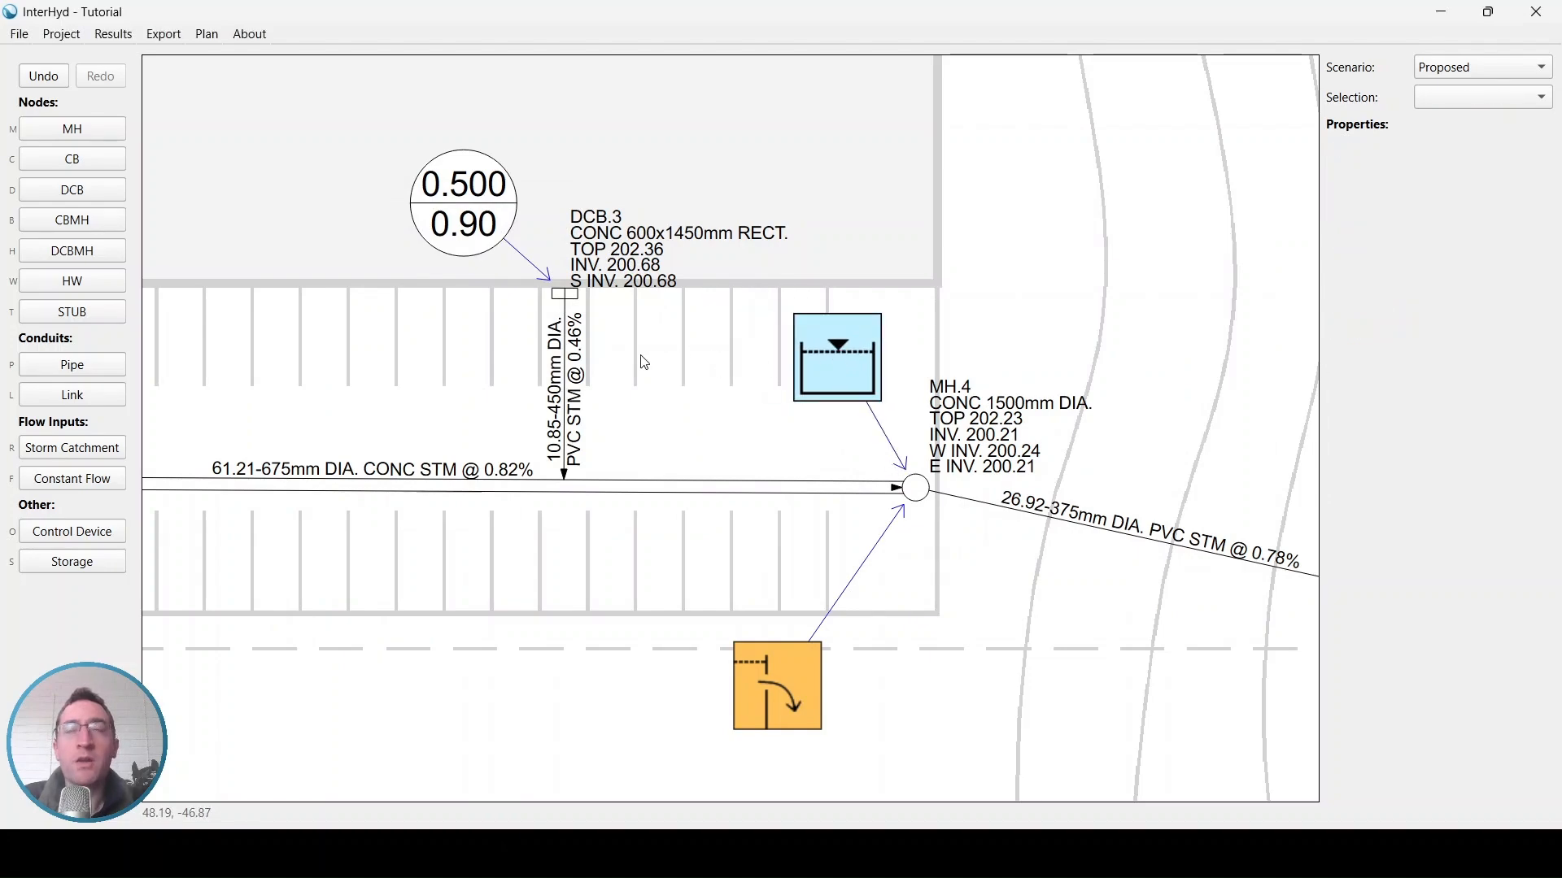
Place a second storage area in the parking lot southwest of CB.2 and link it to CB.2
{"action": "left_click_drag", "start_coordinate": [375, 212], "coordinate": [616, 395]}
{"action": "scroll", "coordinate": [616, 390], "scroll_direction": "down", "scroll_amount": 1}
{"action": "left_click_drag", "start_coordinate": [578, 233], "coordinate": [582, 611]}
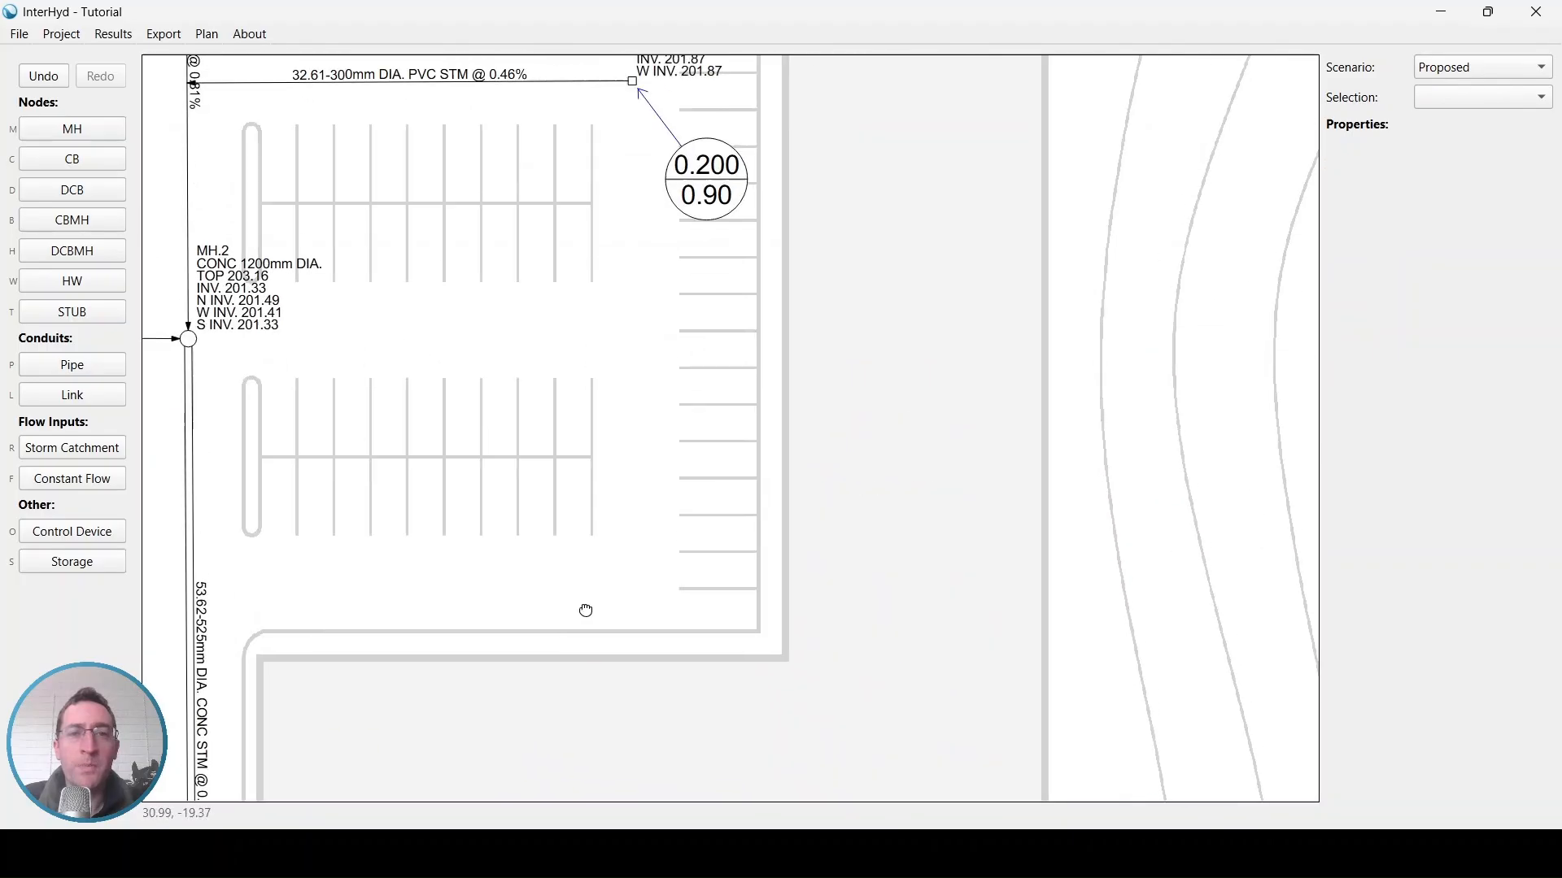
{"action": "left_click_drag", "start_coordinate": [635, 234], "coordinate": [694, 432]}
{"action": "scroll", "coordinate": [680, 371], "scroll_direction": "up", "scroll_amount": 2}
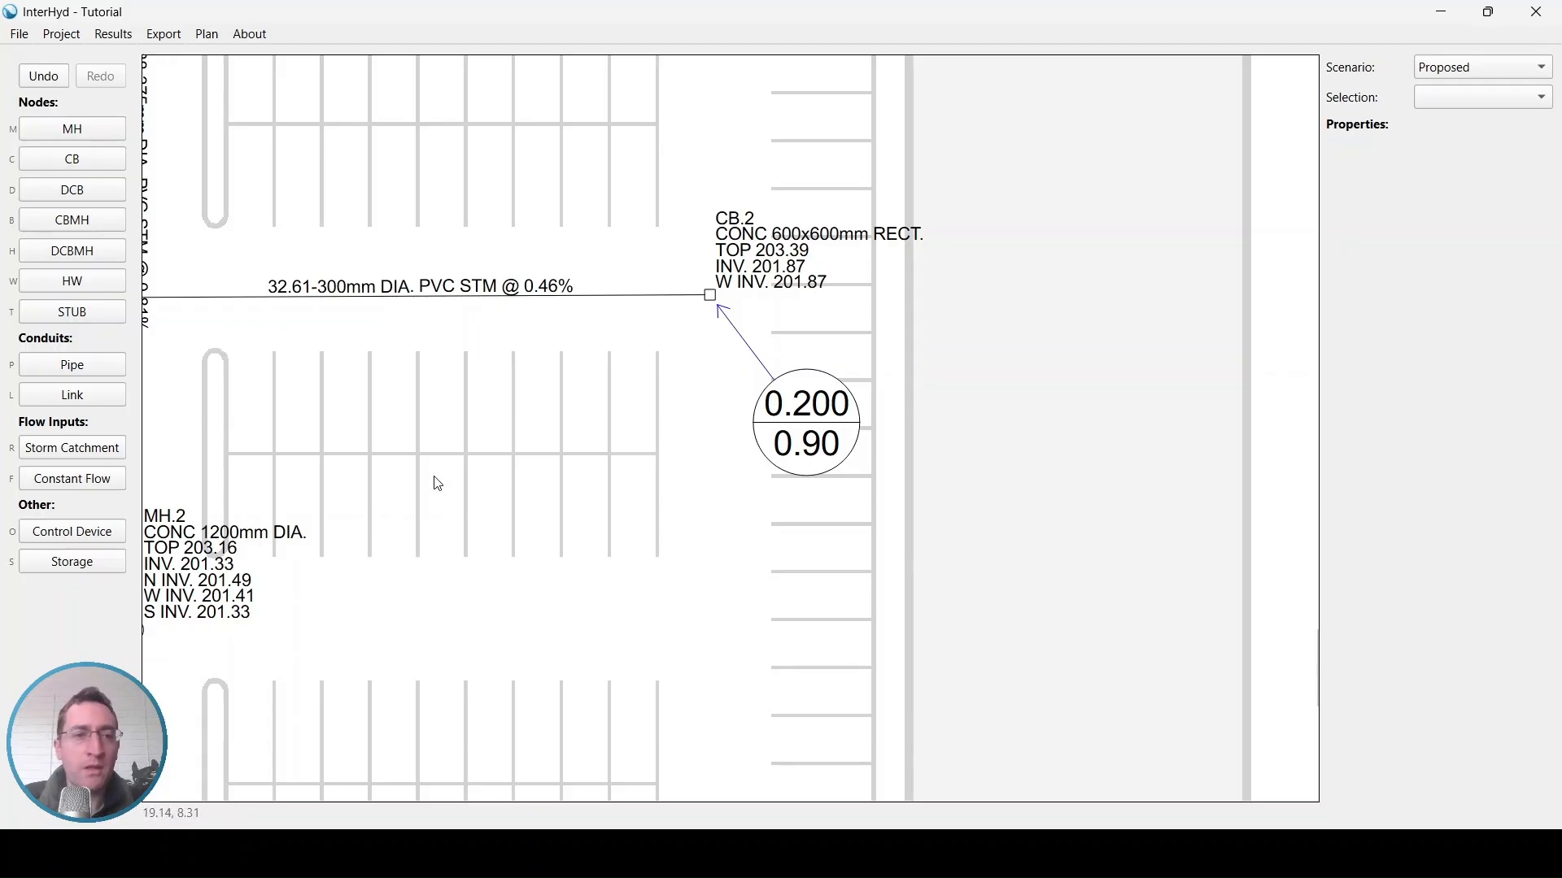
{"action": "left_click", "coordinate": [108, 568]}
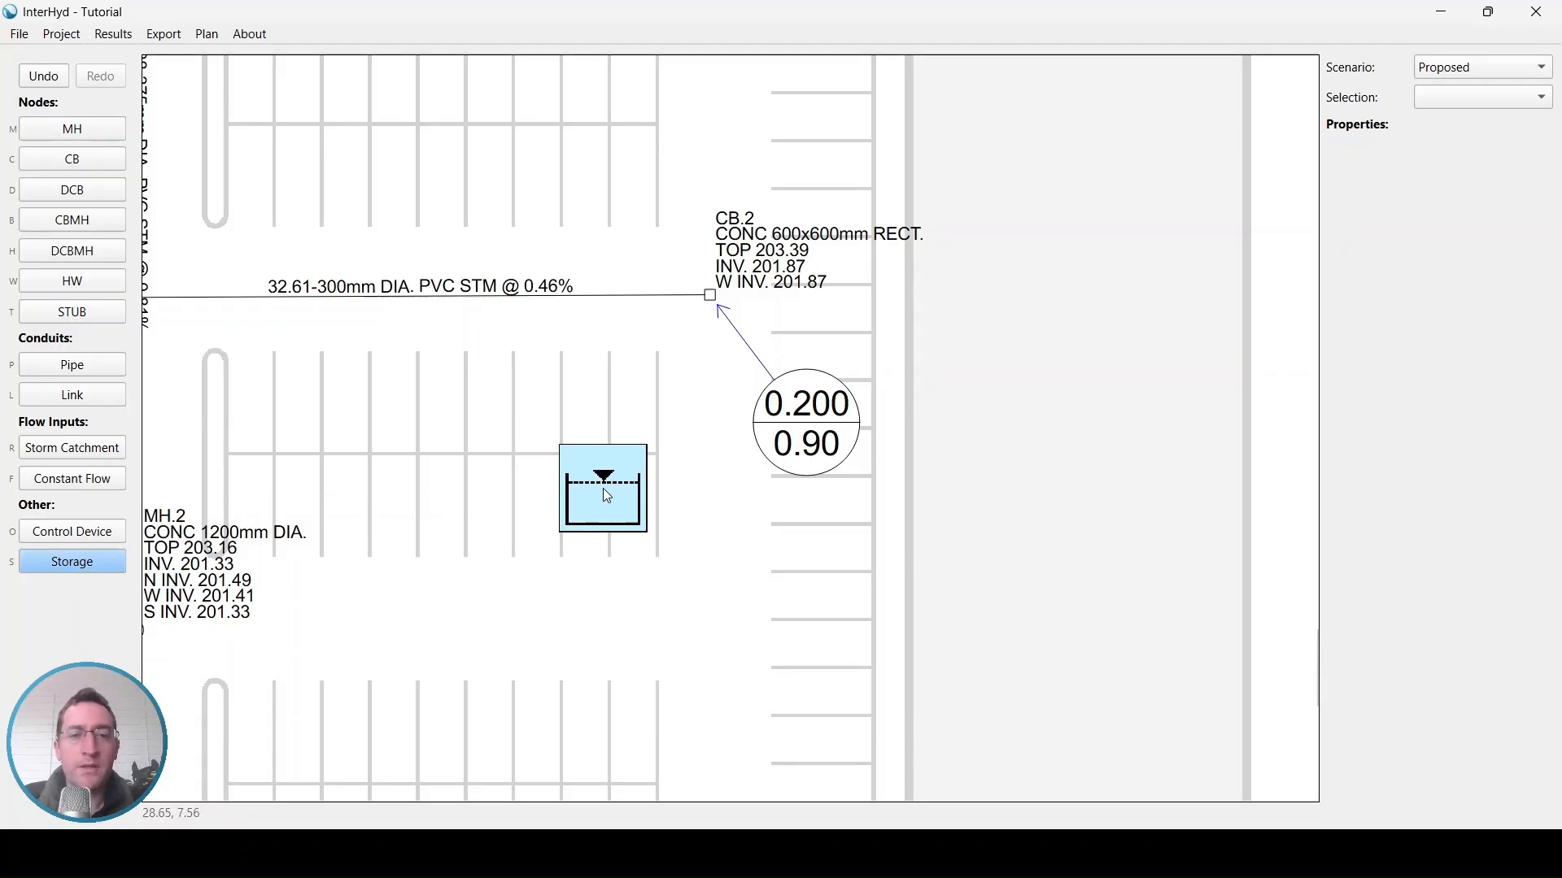
{"action": "left_click", "coordinate": [608, 488]}
{"action": "left_click", "coordinate": [709, 303]}
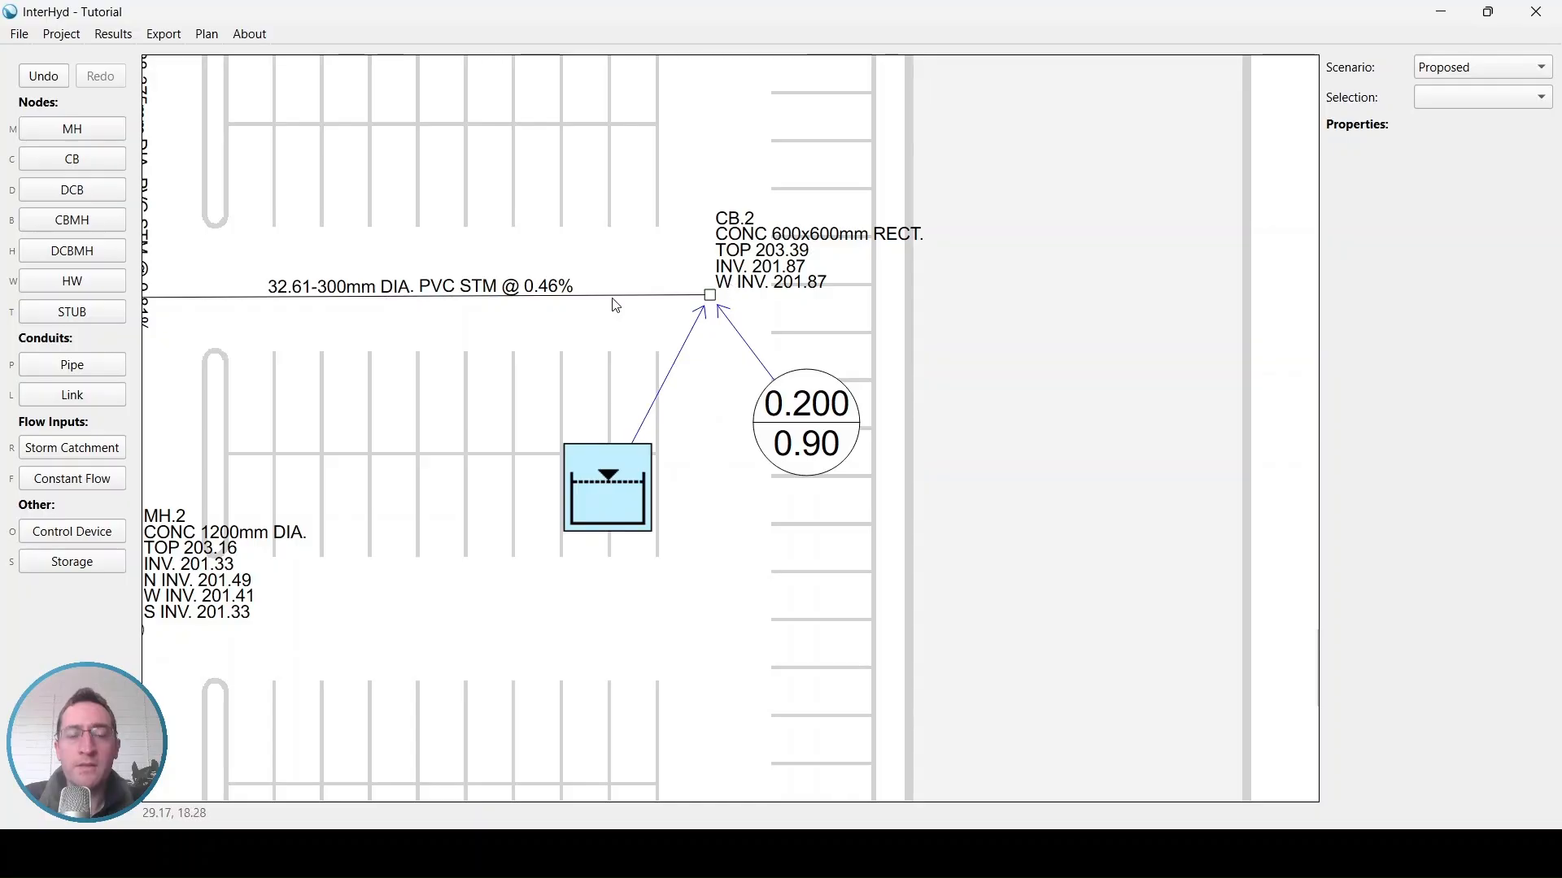
Set the new storage area's elevation relative to Top (Lowest Linked)
{"action": "left_click", "coordinate": [608, 509]}
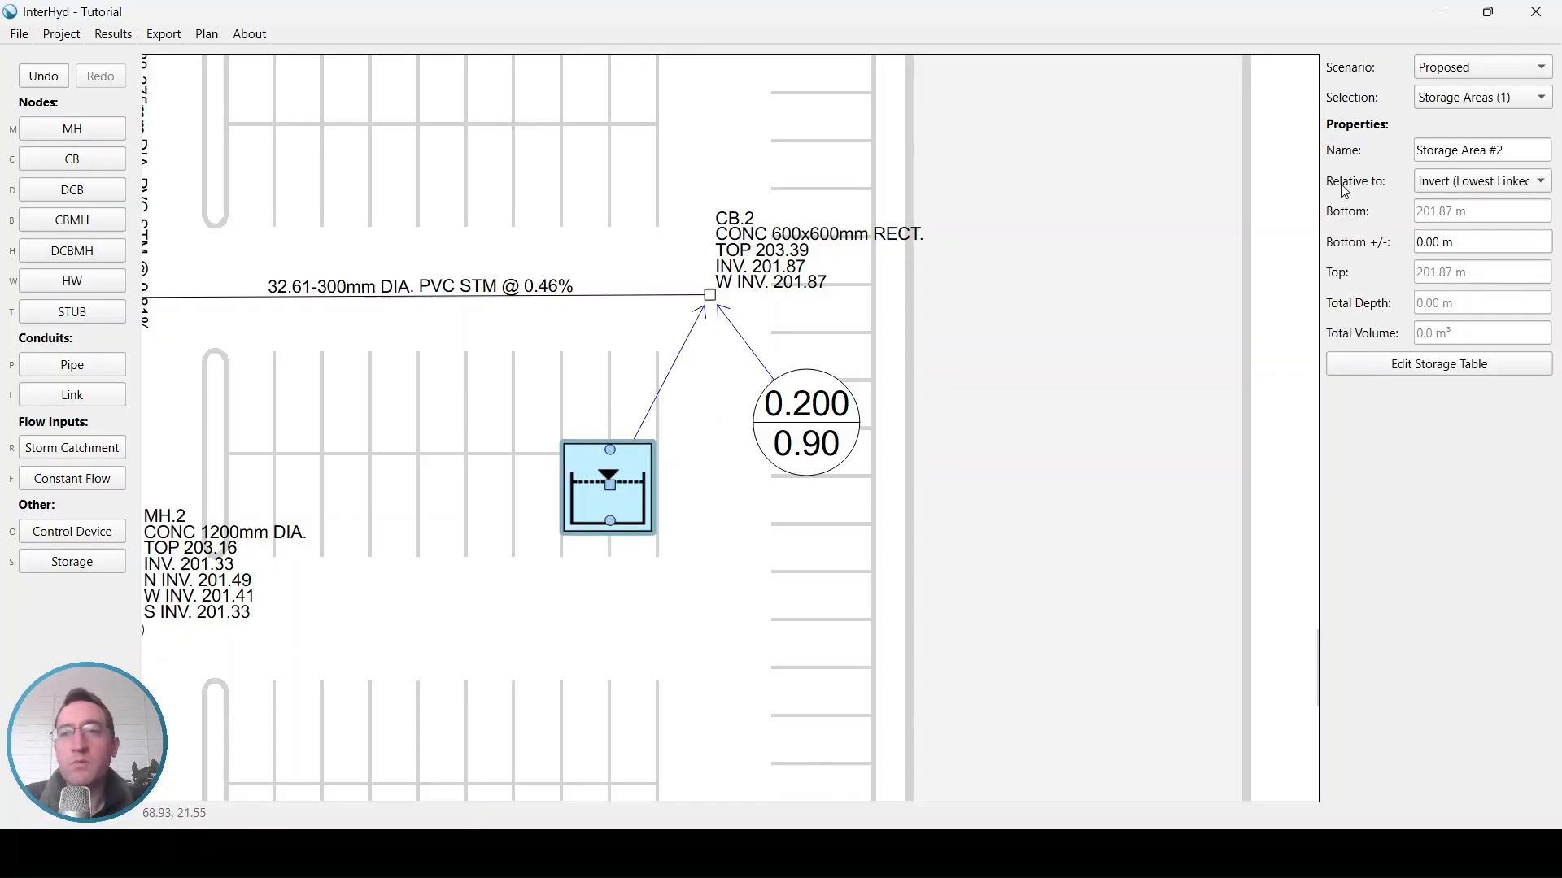
{"action": "left_click", "coordinate": [1474, 190]}
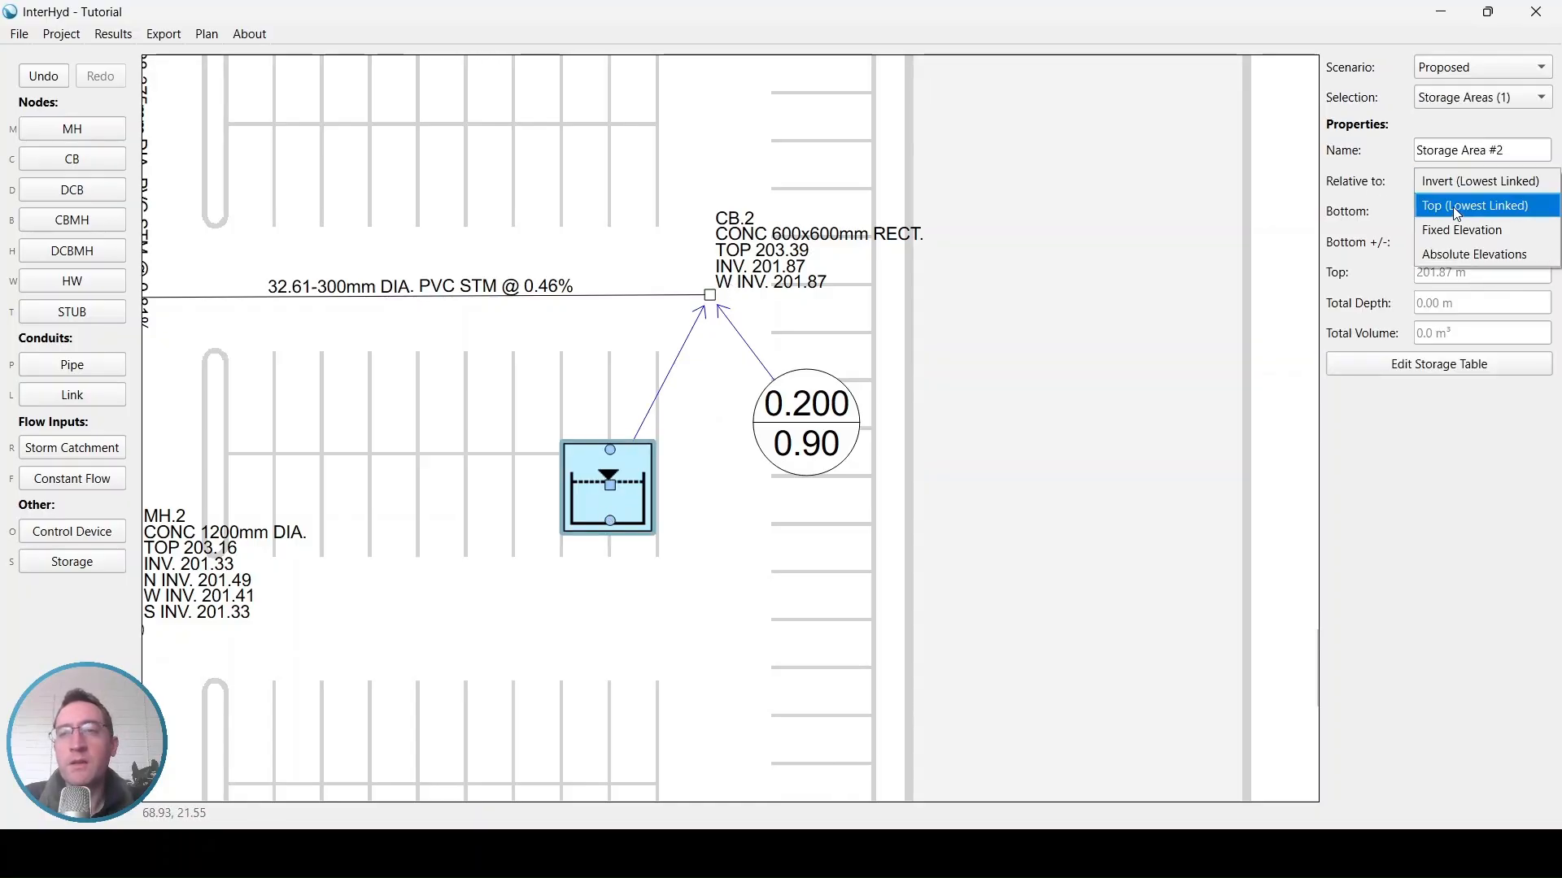
{"action": "left_click", "coordinate": [1458, 212]}
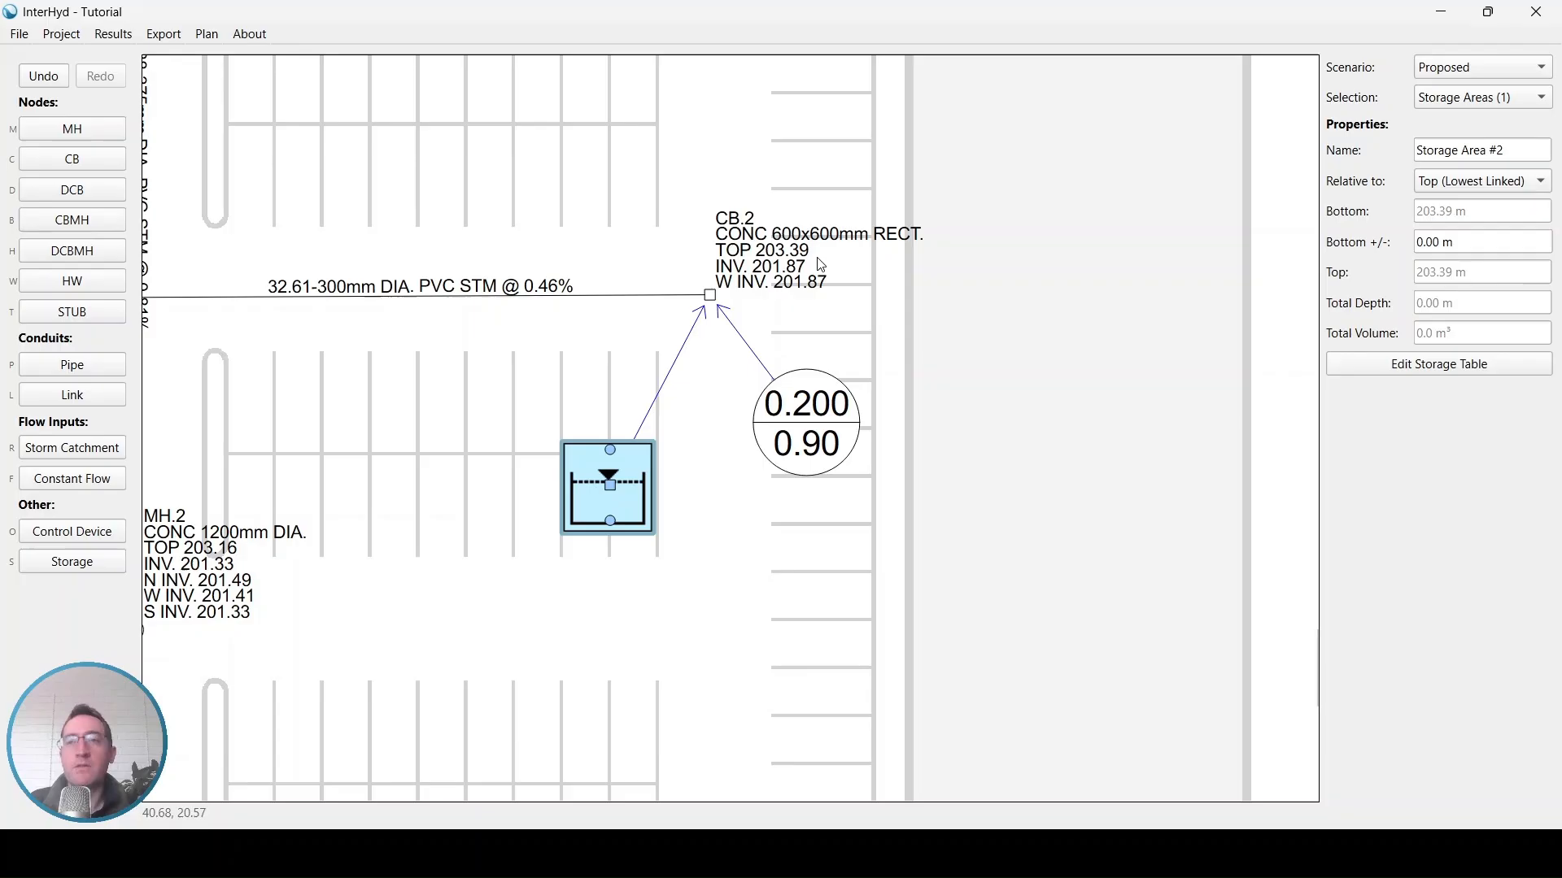
Fill the storage table with depth 0 at area 0 and depth 0.3 m at area 200 m², and confirm
{"action": "left_click", "coordinate": [1385, 359]}
{"action": "left_click", "coordinate": [733, 263]}
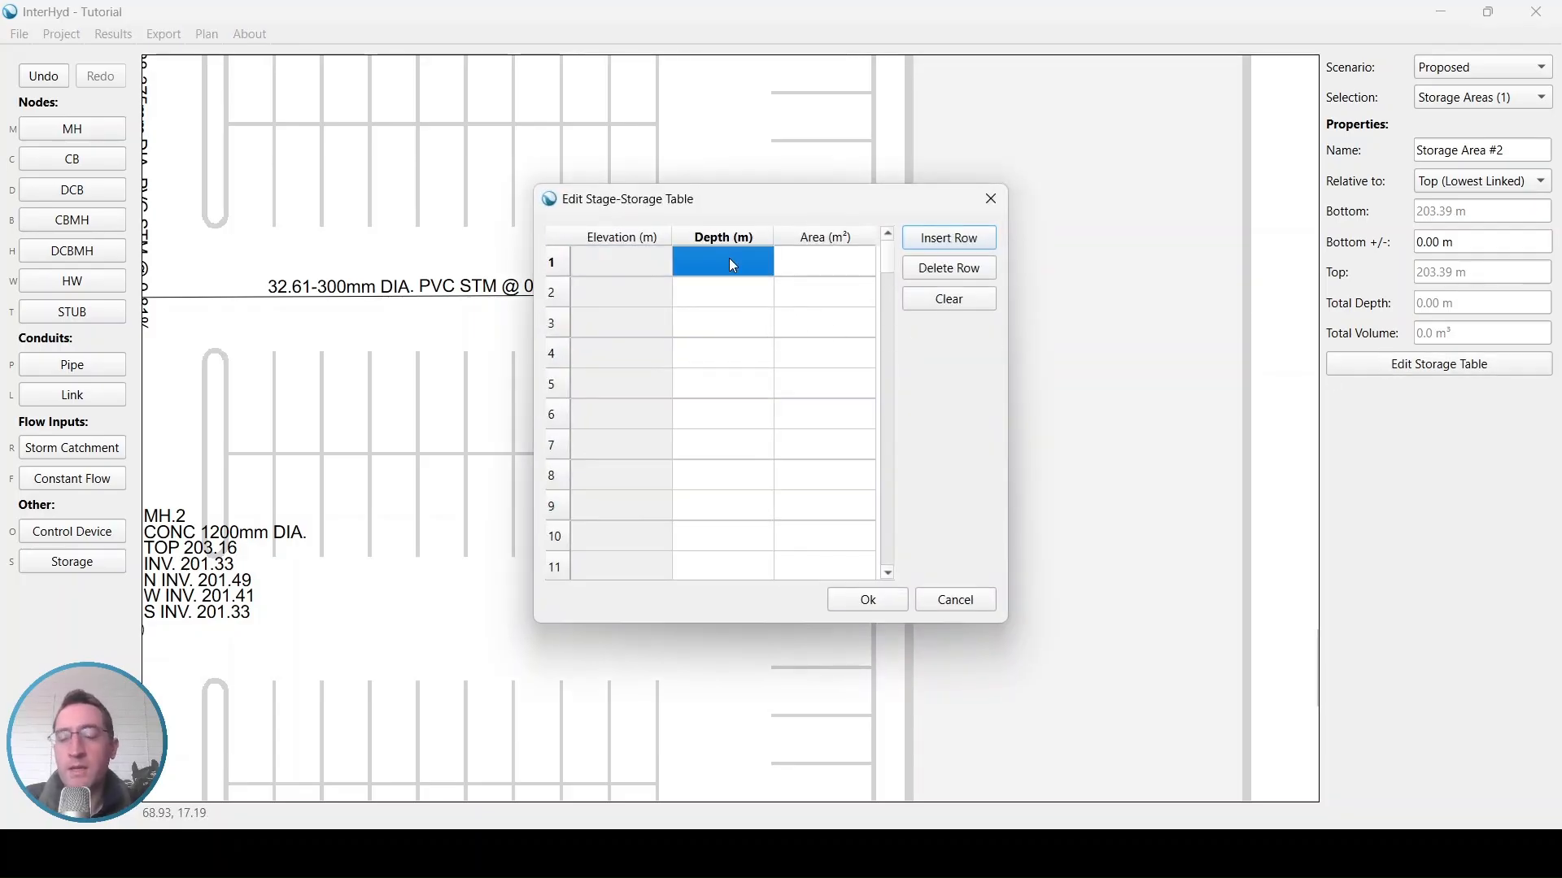
{"action": "type", "text": "0"}
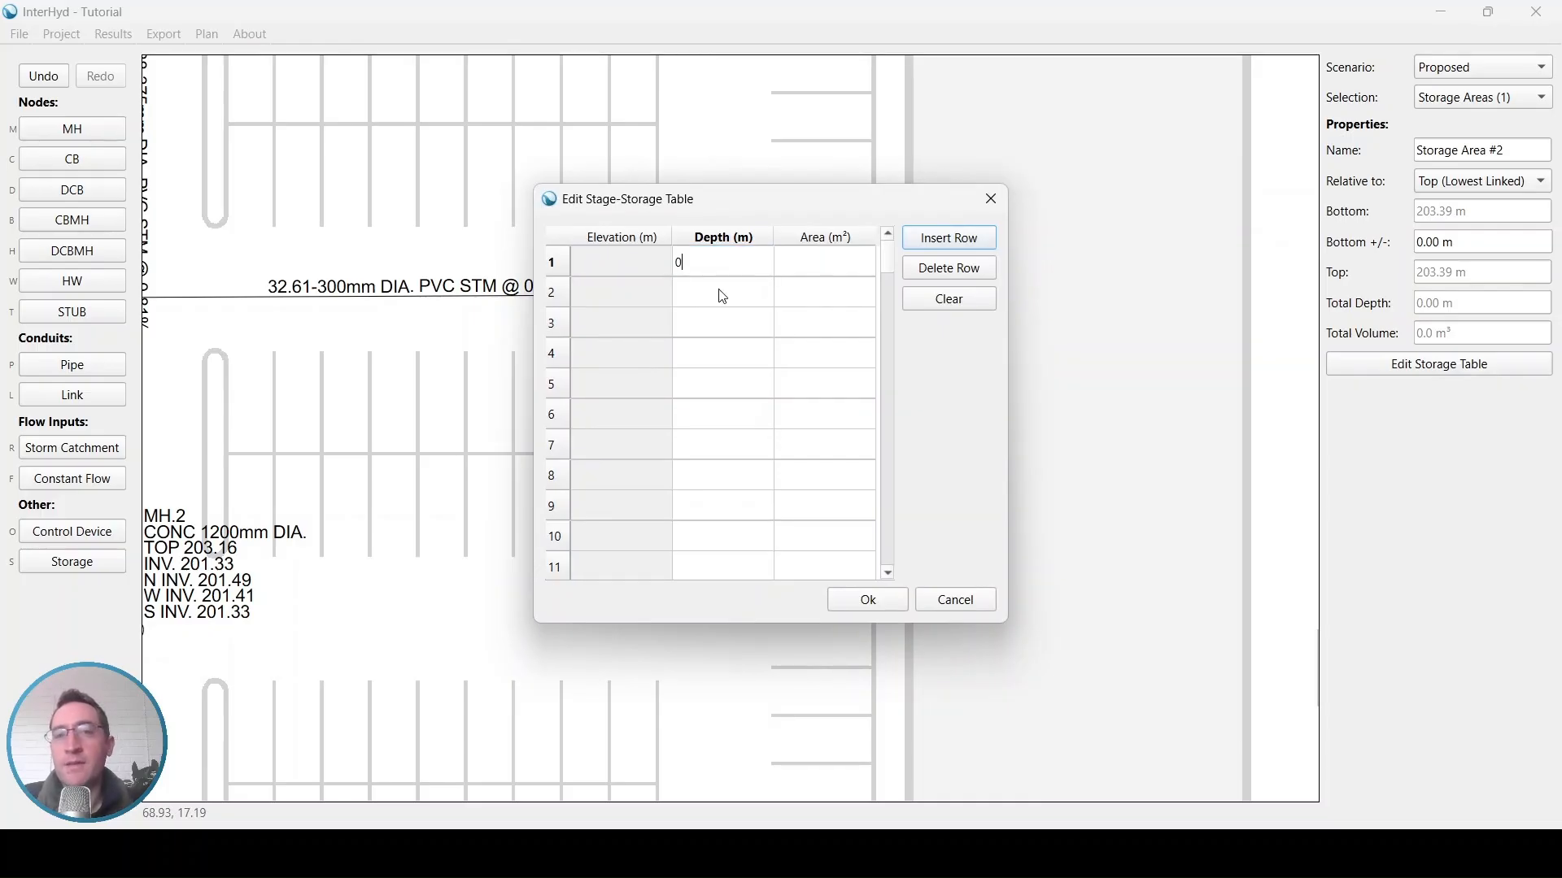
{"action": "left_click", "coordinate": [811, 270]}
{"action": "type", "text": "0"}
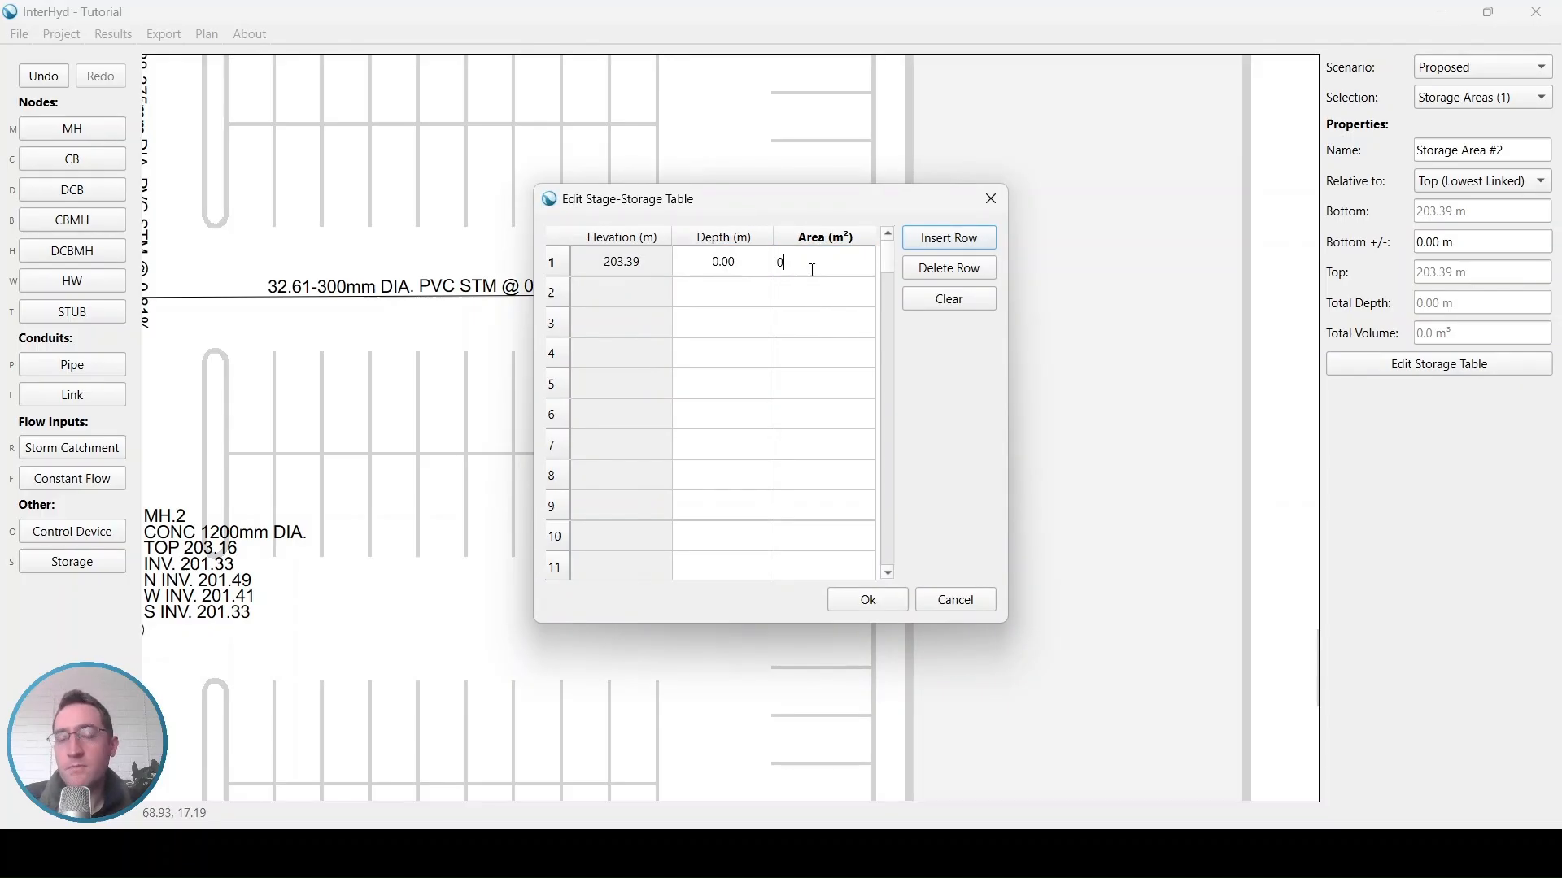
{"action": "left_click", "coordinate": [730, 305]}
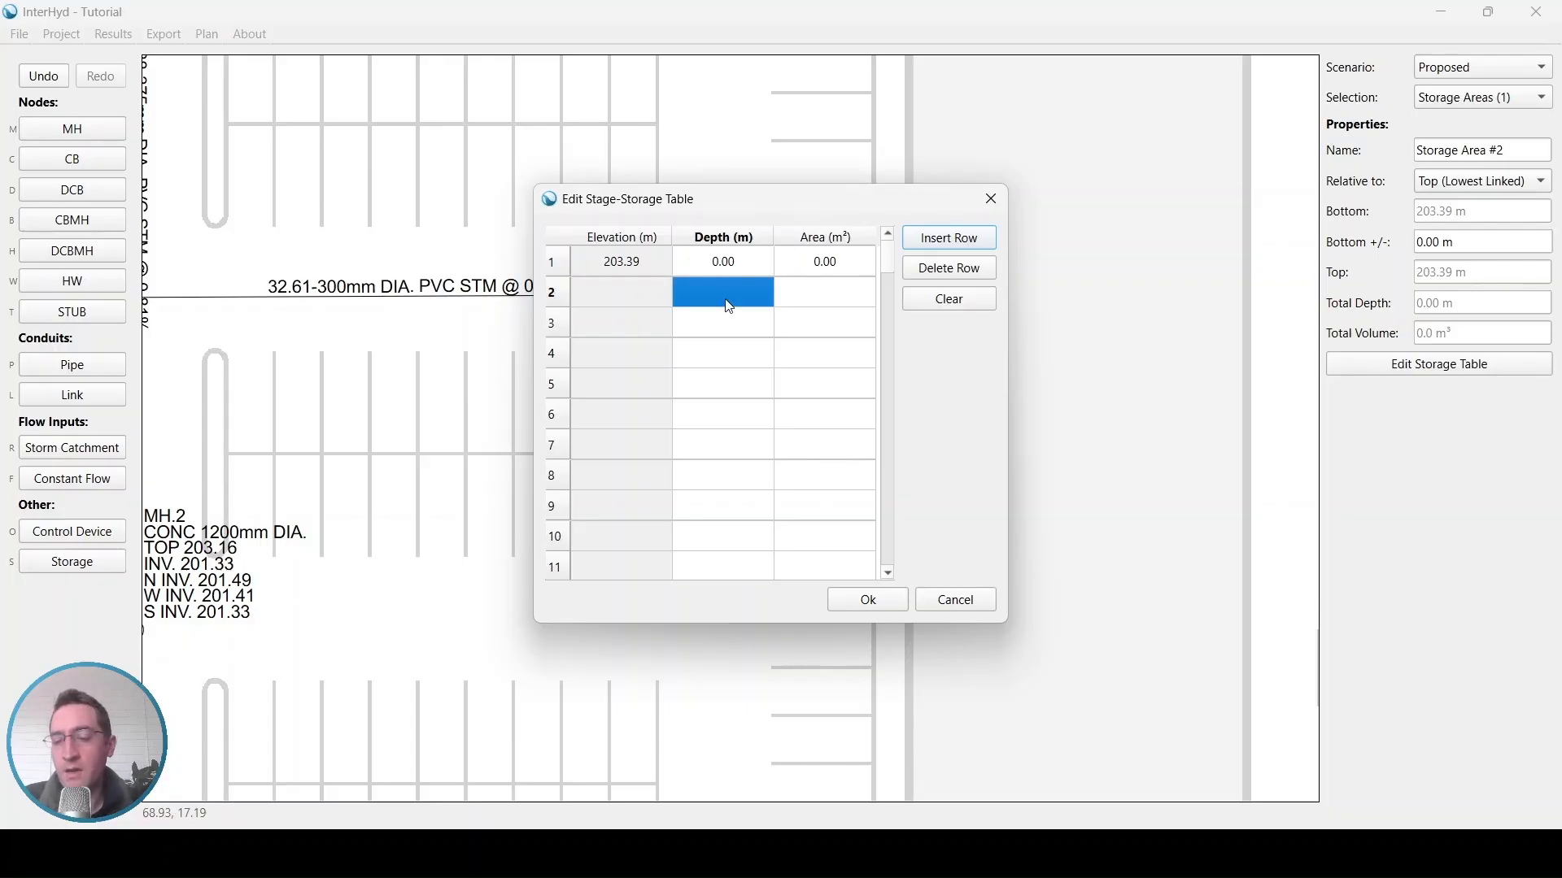
{"action": "type", "text": "0.3"}
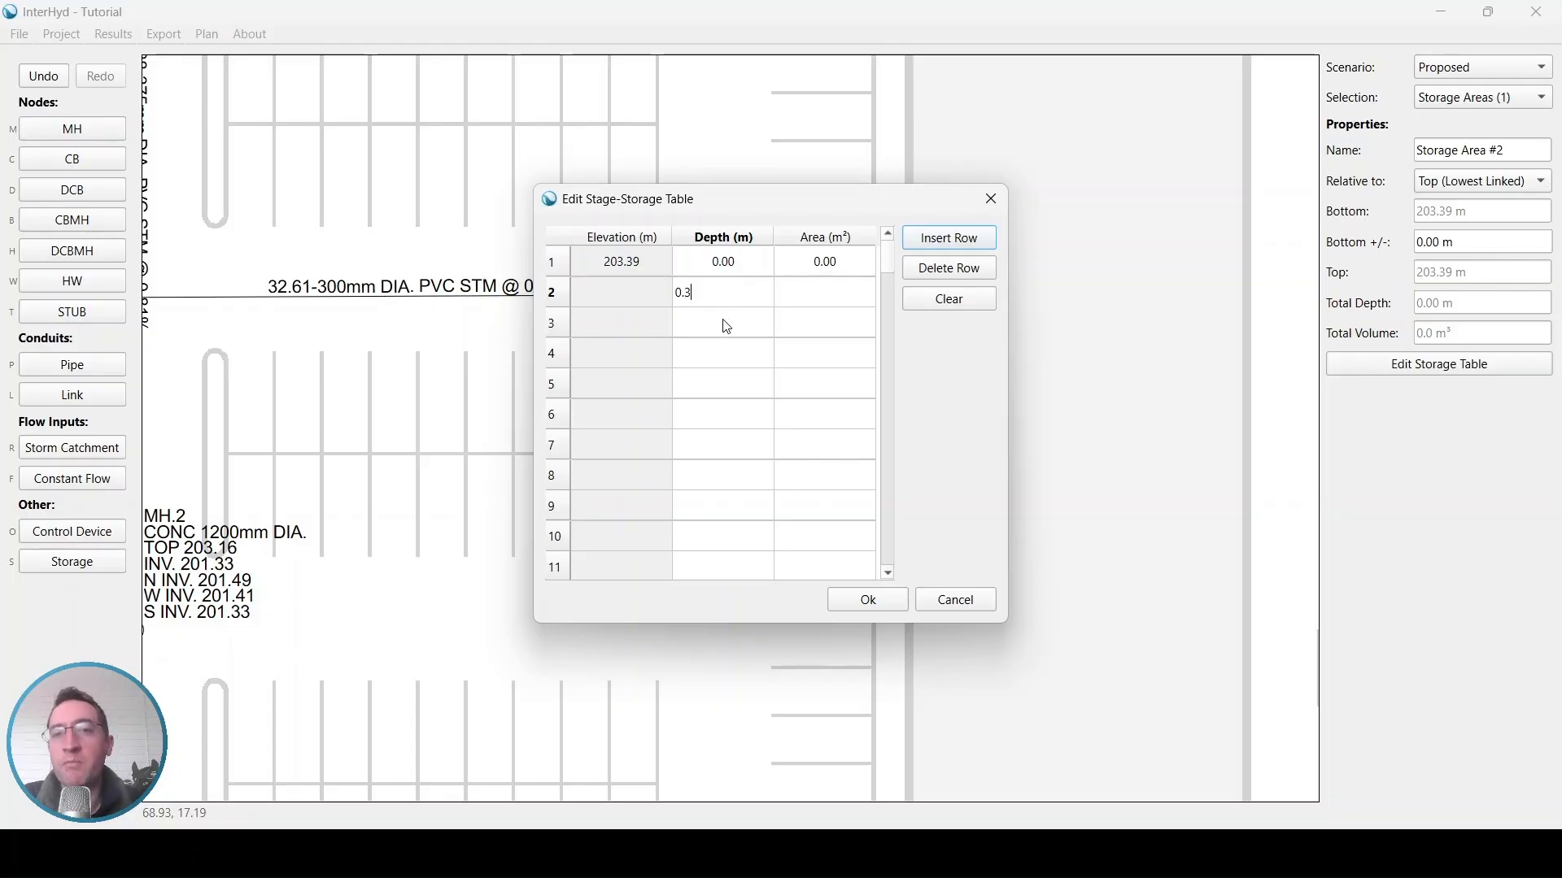
{"action": "left_click", "coordinate": [727, 327]}
{"action": "left_click", "coordinate": [825, 300]}
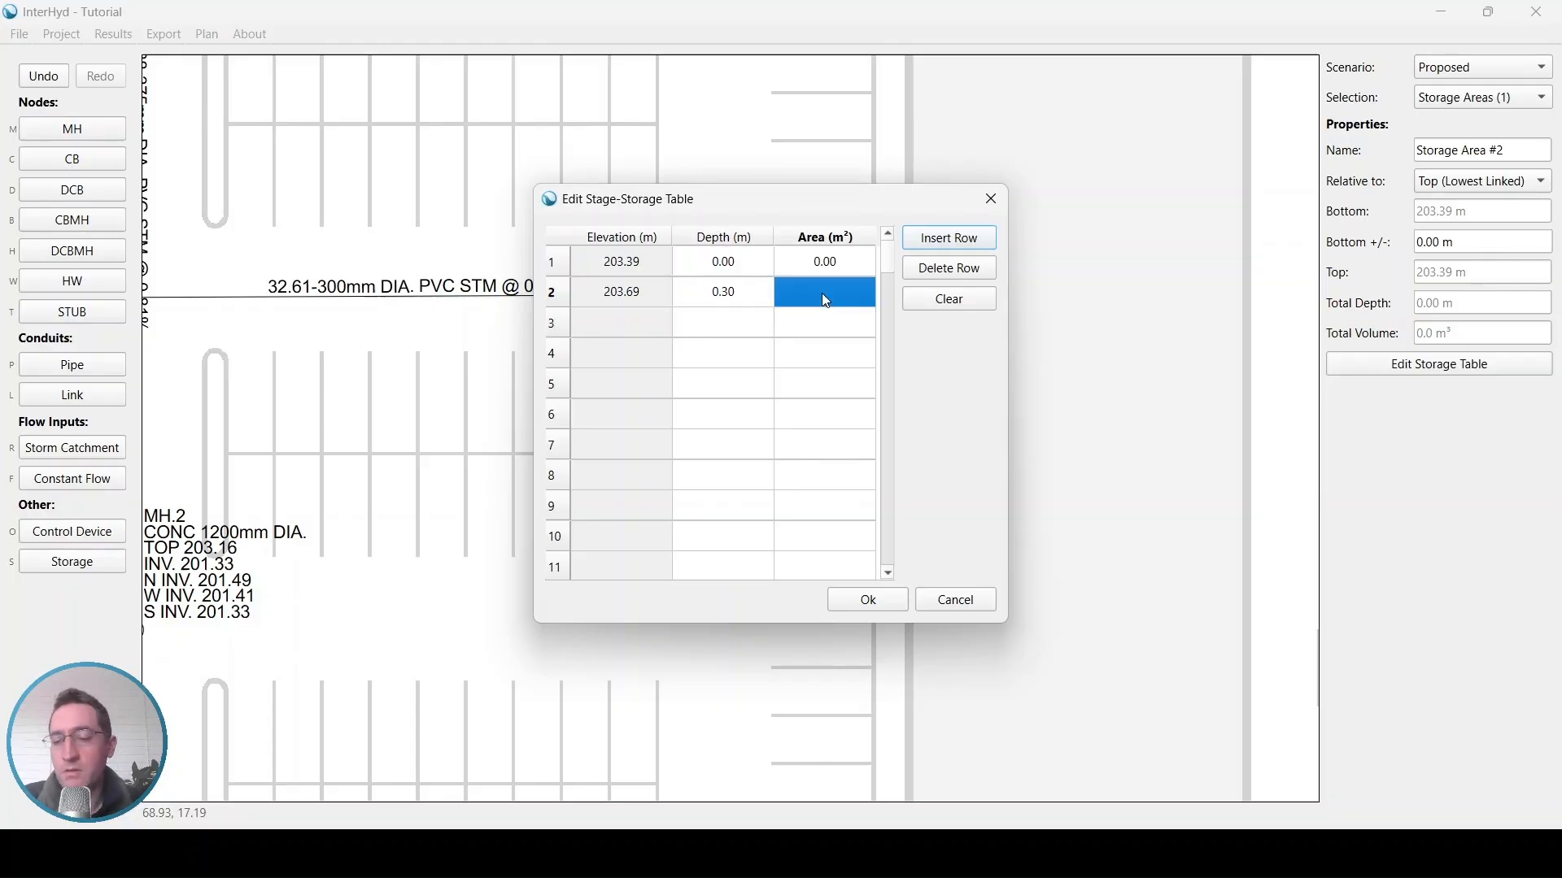
{"action": "type", "text": "200"}
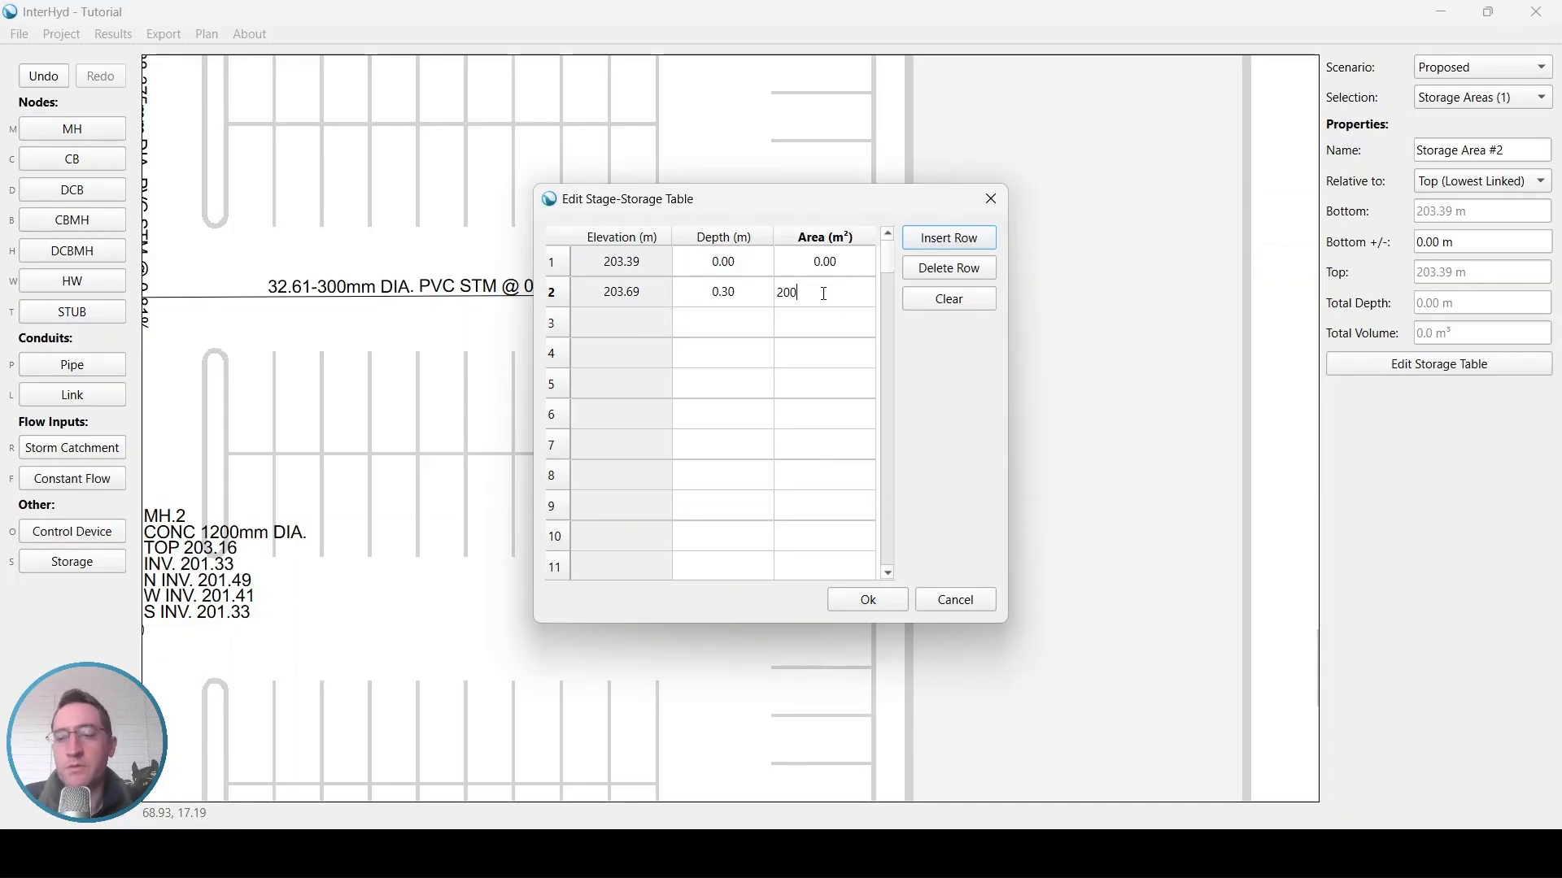
{"action": "left_click", "coordinate": [819, 323]}
{"action": "left_click", "coordinate": [890, 599]}
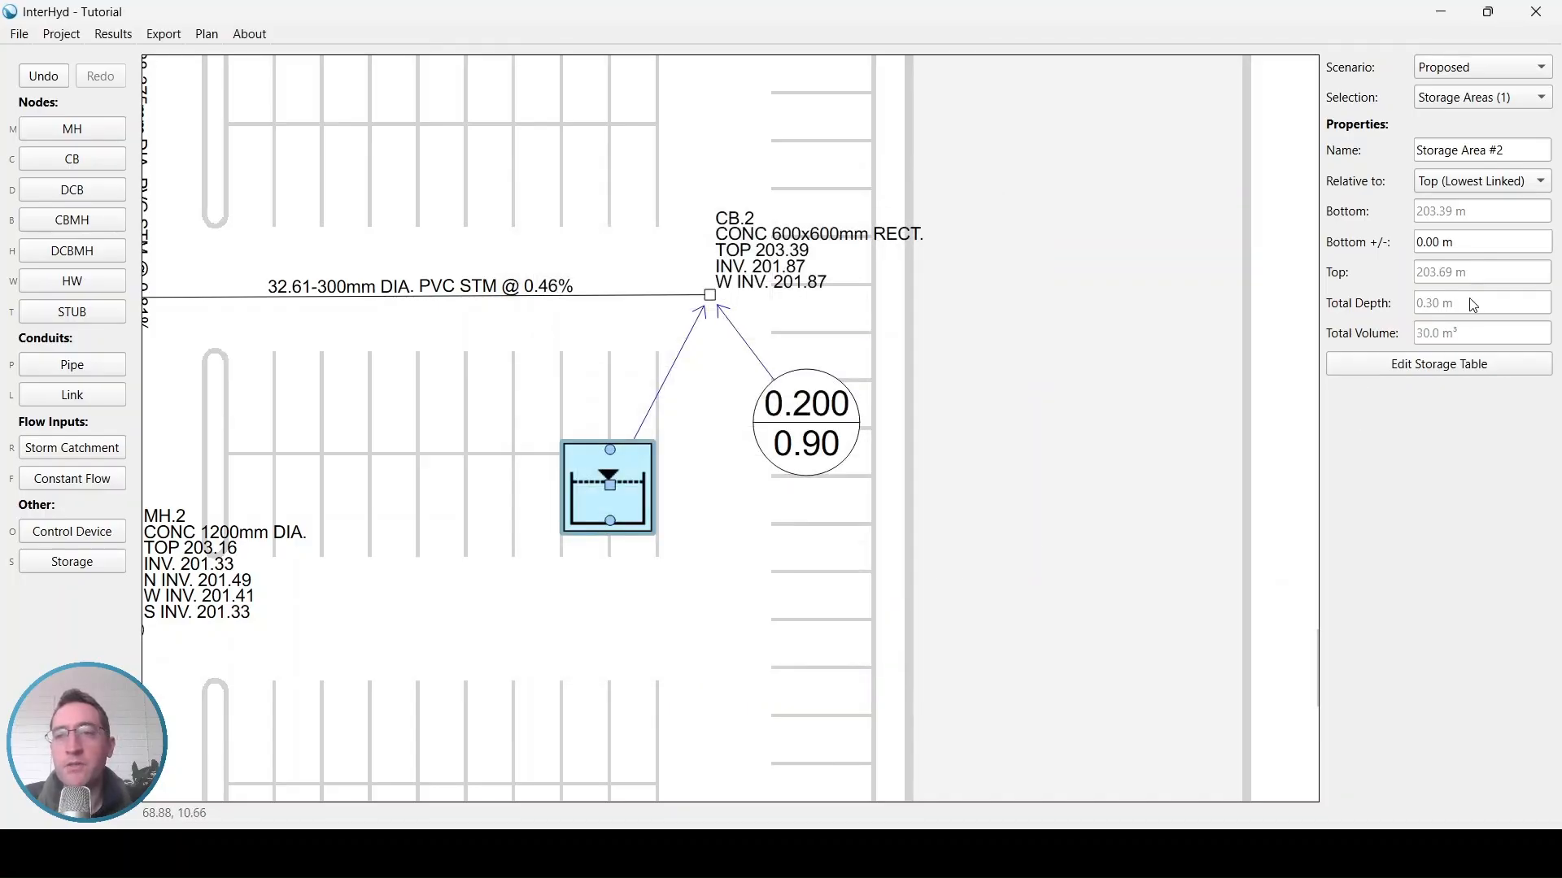
Review the new storage area's bottom elevation and total volume
{"action": "left_click_drag", "start_coordinate": [1469, 299], "coordinate": [1418, 332]}
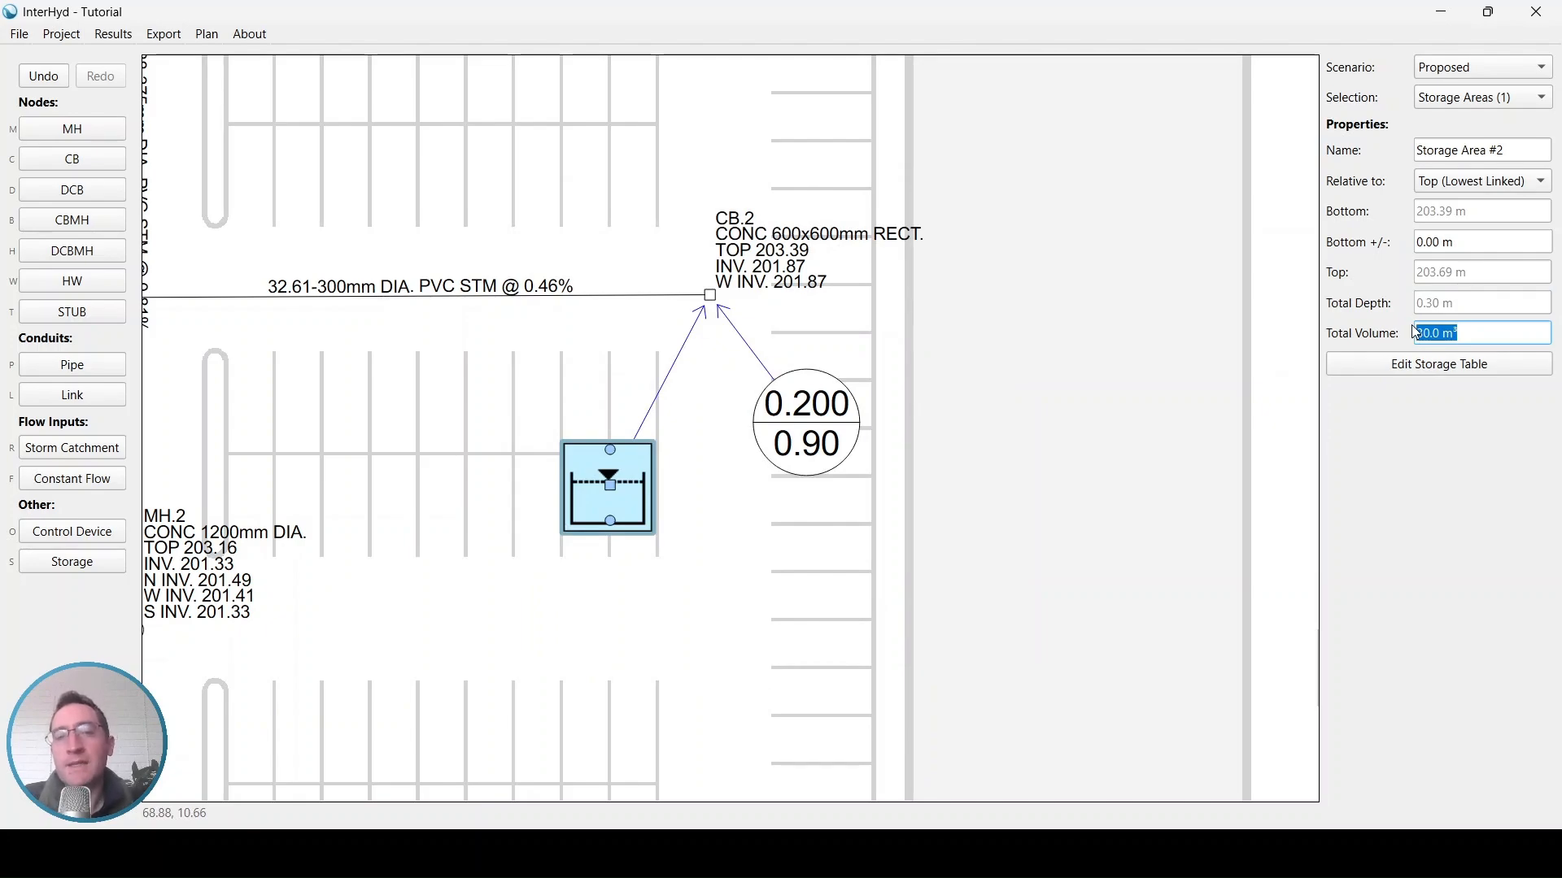
{"action": "left_click_drag", "start_coordinate": [1472, 214], "coordinate": [1409, 205]}
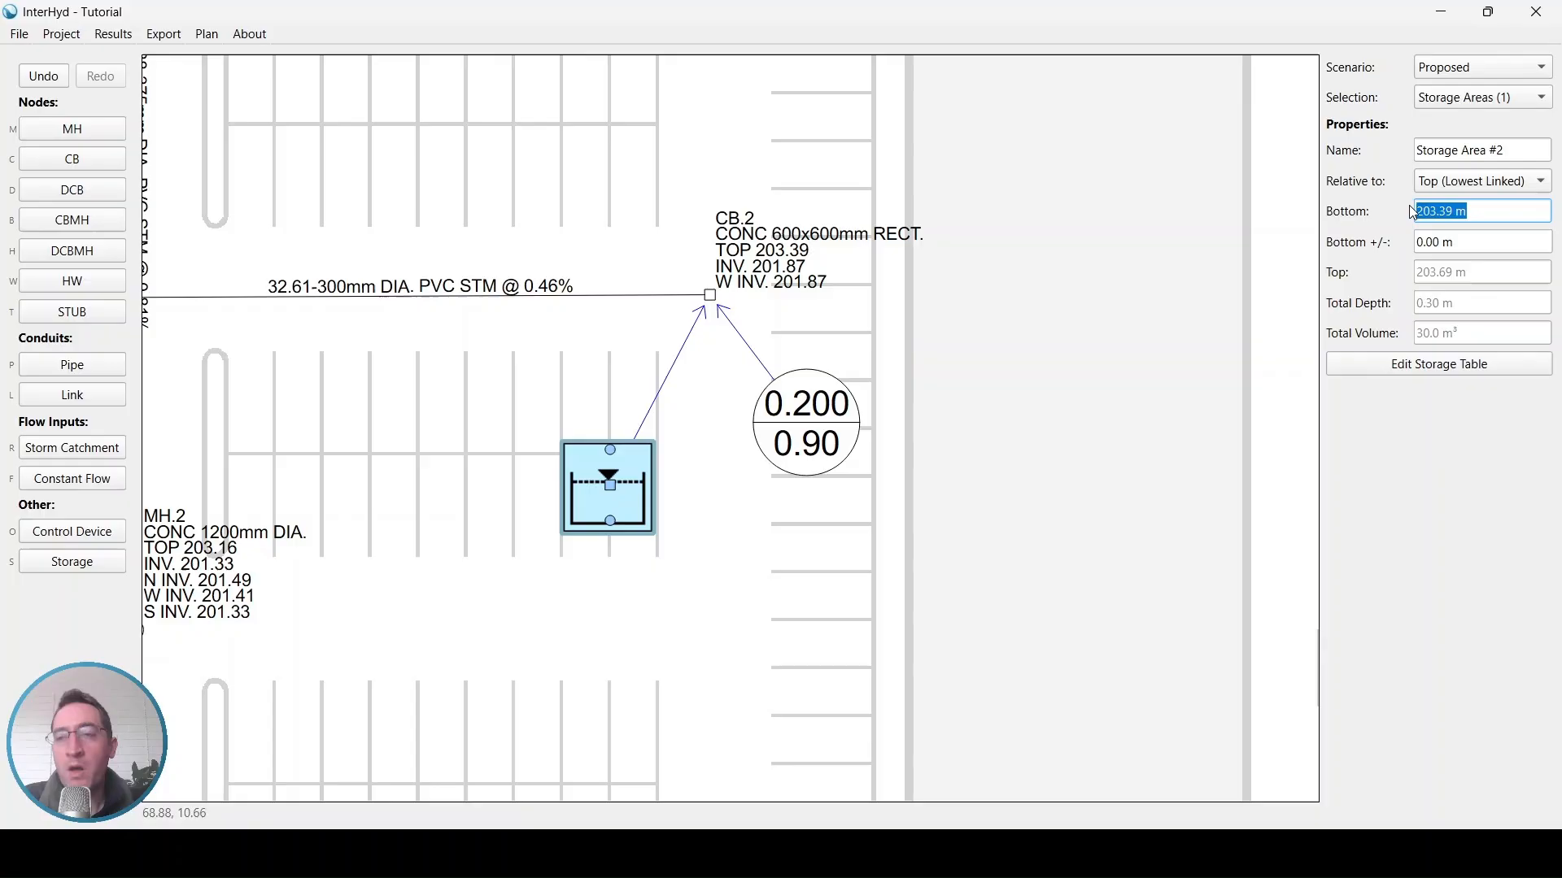
{"action": "double_click", "coordinate": [1450, 333]}
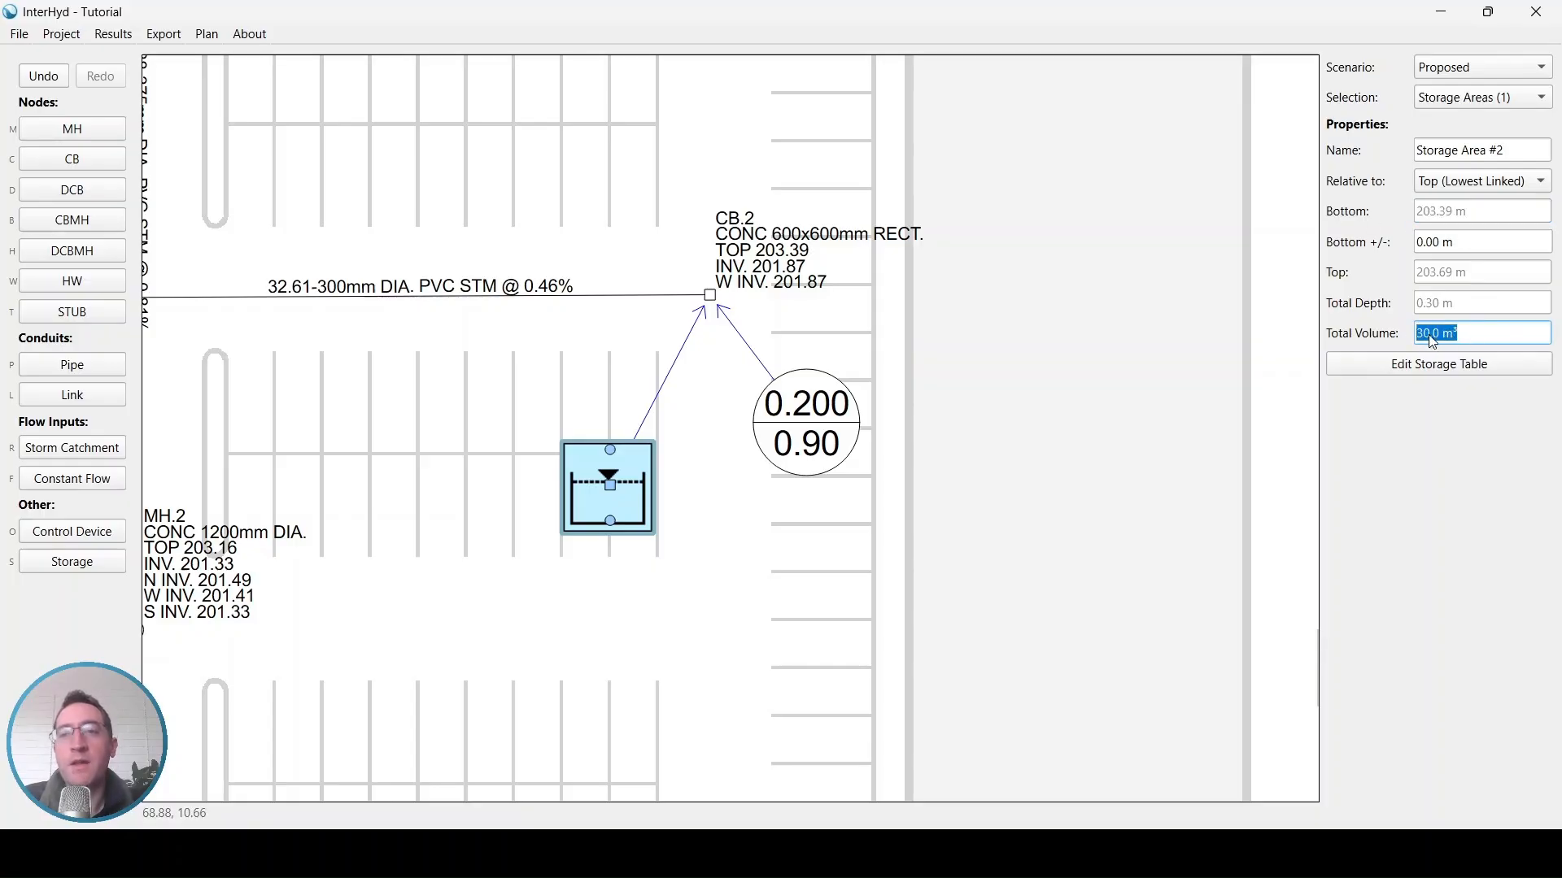